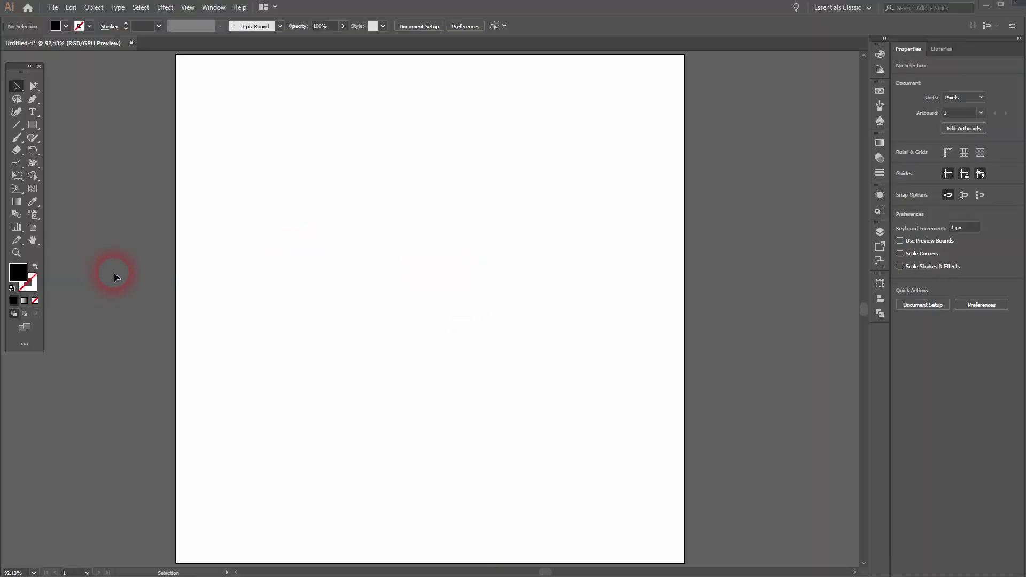
Step: Choose the Rectangle tool and turn off Snap to Point in the View menu
{"action": "left_click", "coordinate": [33, 126]}
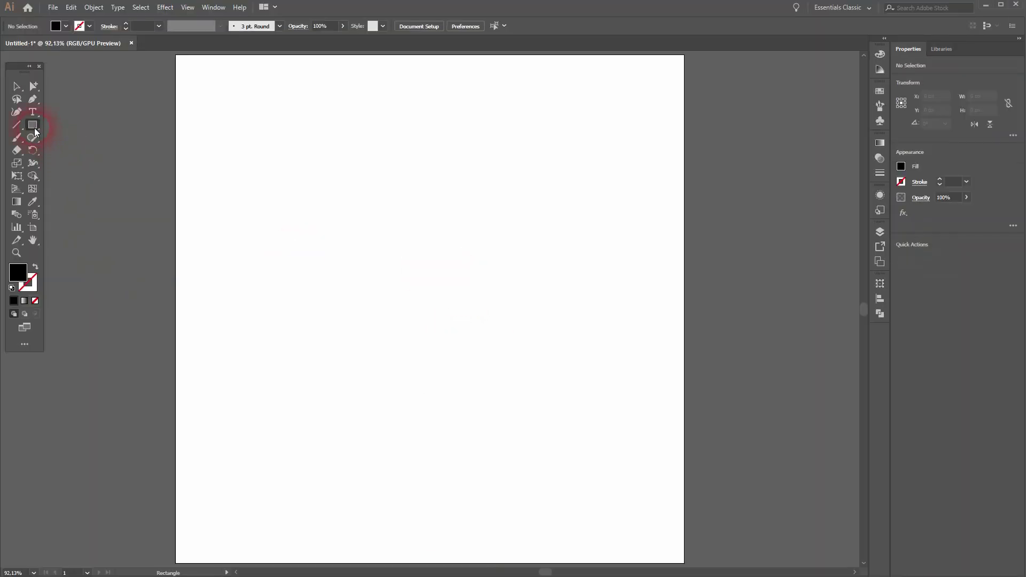
{"action": "left_click", "coordinate": [184, 7]}
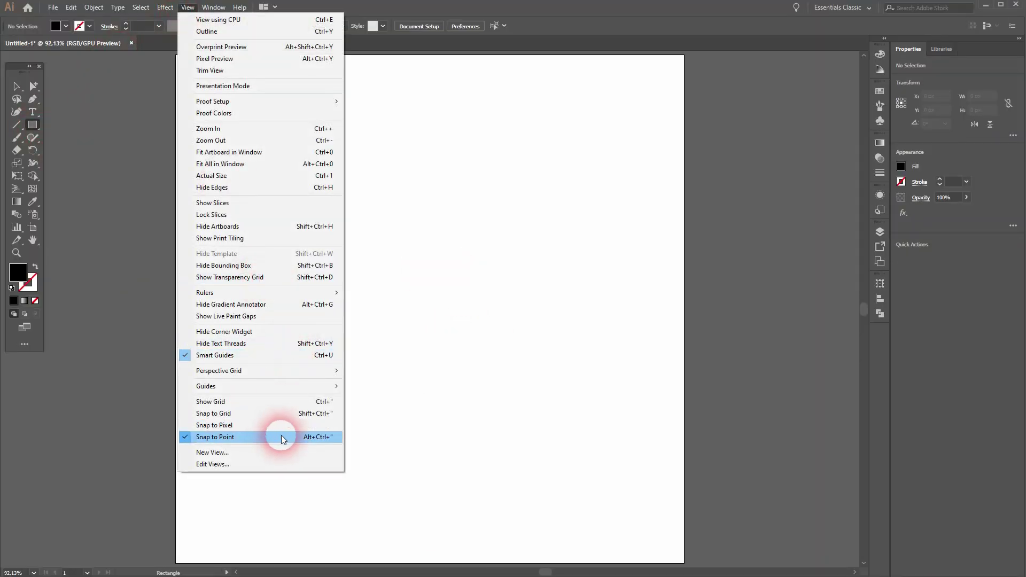
{"action": "left_click", "coordinate": [30, 130]}
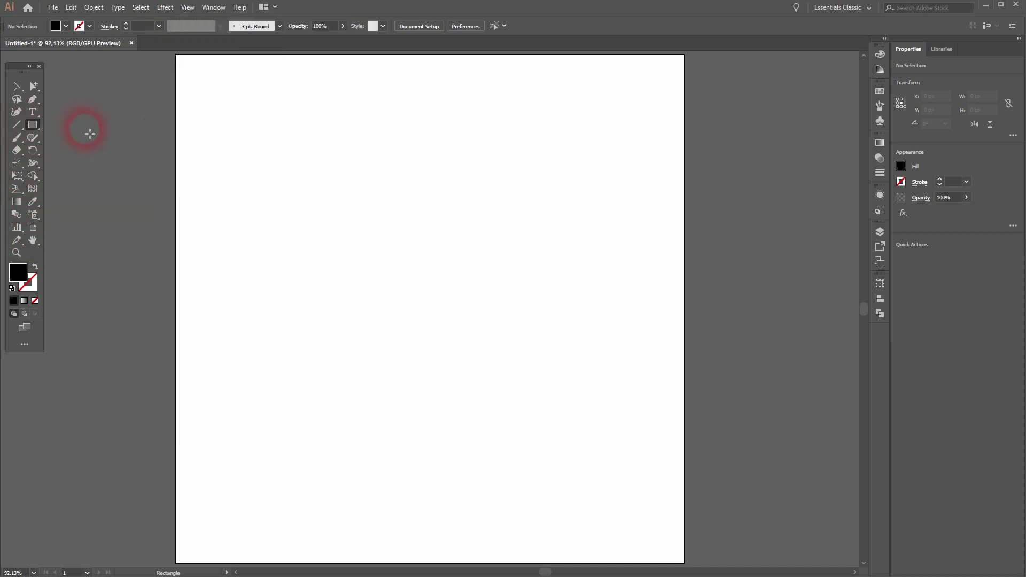
Step: Draw a wide bar at the artboard's upper left and duplicate it downward into four stacked bars
{"action": "left_click_drag", "start_coordinate": [206, 176], "coordinate": [296, 219]}
{"action": "left_click", "coordinate": [16, 86]}
{"action": "left_click", "coordinate": [301, 186]}
{"action": "key", "text": "ctrl+d"}
{"action": "left_click", "coordinate": [397, 326]}
{"action": "left_click", "coordinate": [274, 193]}
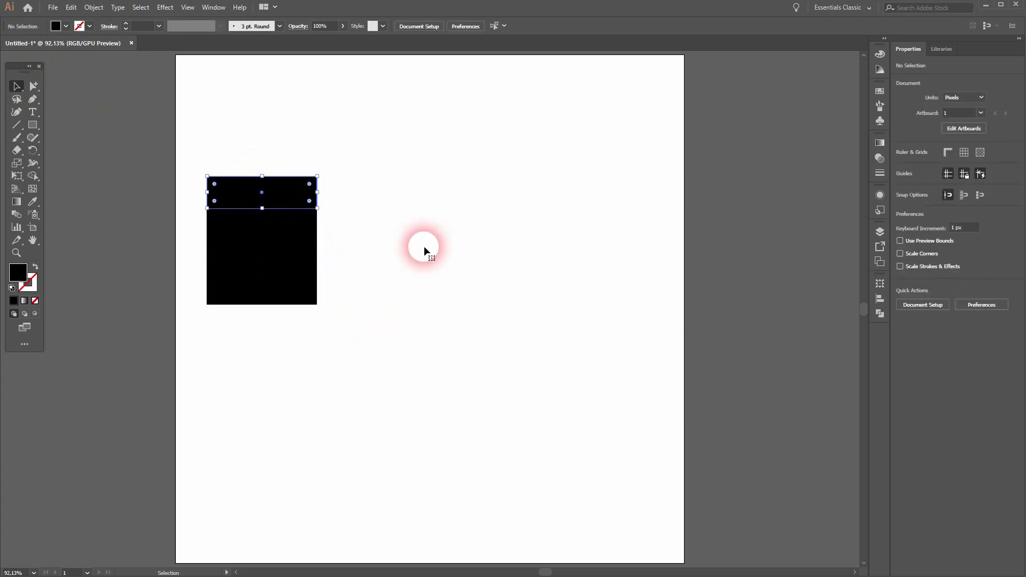
Step: Fill the four bars light blue, green, orange and red from the Swatches panel
{"action": "left_click", "coordinate": [880, 90]}
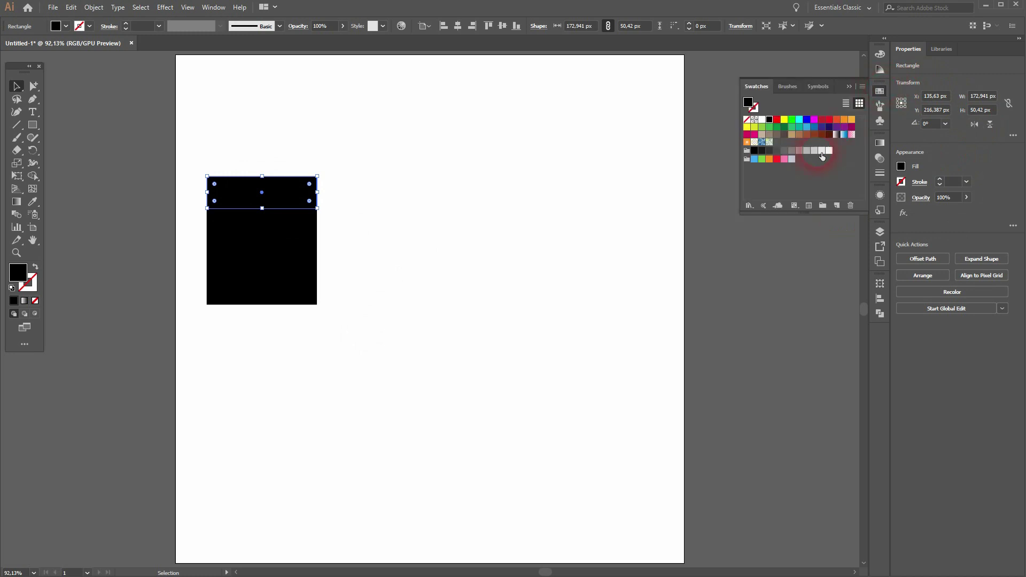
{"action": "left_click", "coordinate": [759, 161]}
{"action": "left_click", "coordinate": [281, 224]}
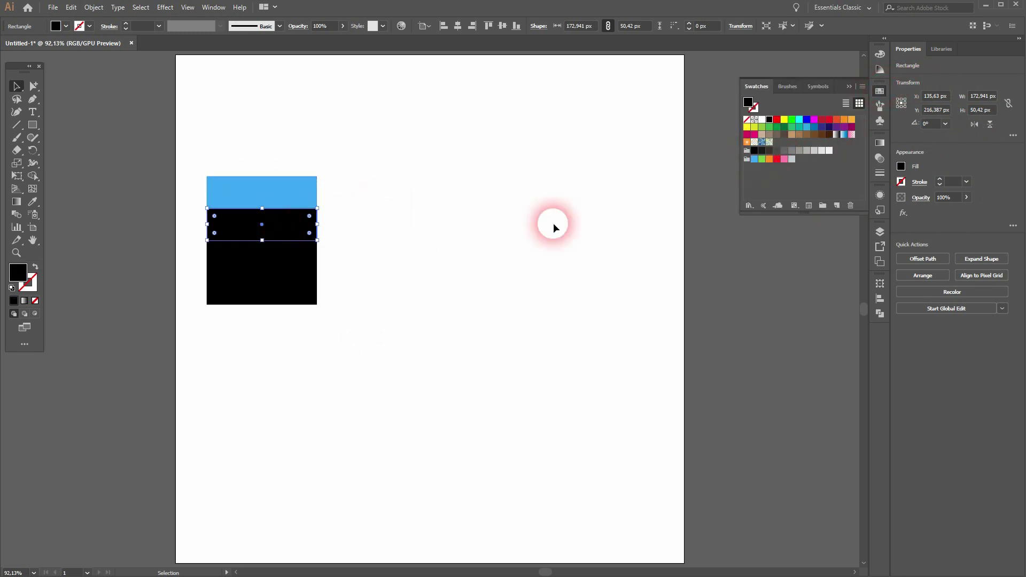
{"action": "left_click", "coordinate": [762, 159]}
{"action": "key", "text": "ctrl+alt+bracketleft"}
{"action": "left_click", "coordinate": [770, 159]}
{"action": "left_click", "coordinate": [275, 287]}
{"action": "left_click", "coordinate": [777, 158]}
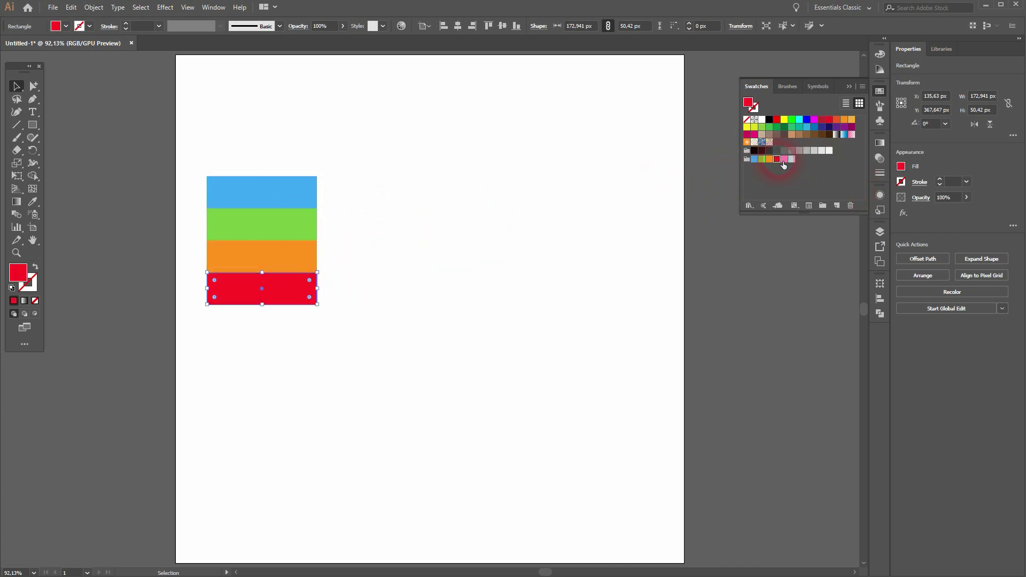
{"action": "left_click", "coordinate": [850, 85]}
{"action": "left_click", "coordinate": [338, 246]}
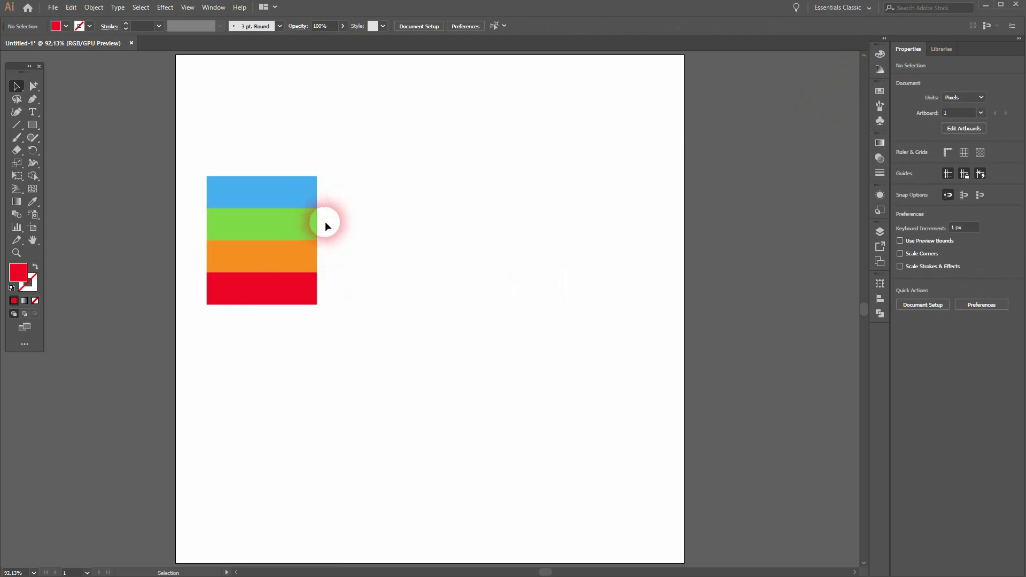
Step: Drag a column graph area right of the bars and enter the category names YouTube, Twitter, Facebook
{"action": "left_click", "coordinate": [19, 226]}
{"action": "left_click", "coordinate": [91, 224]}
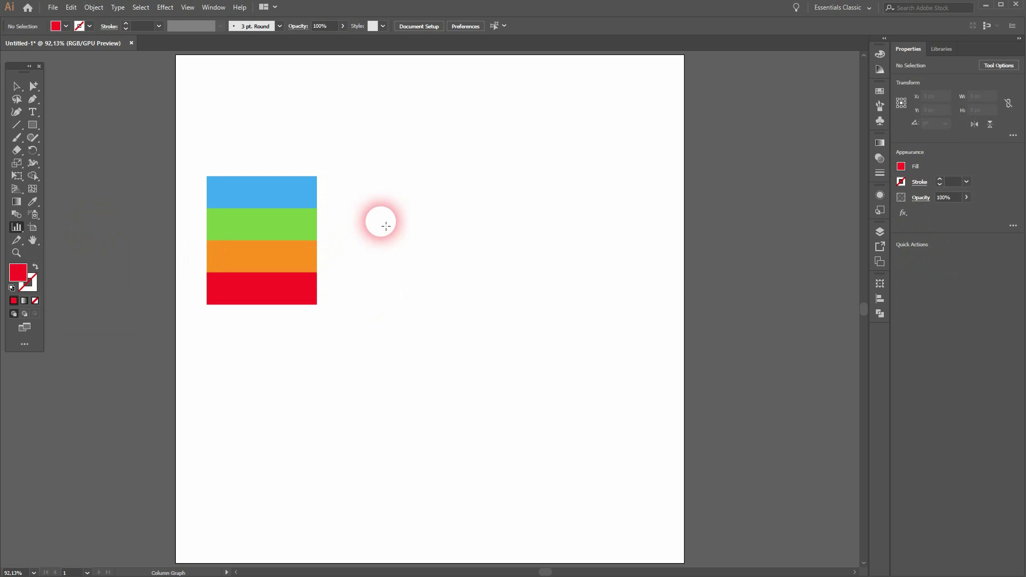
{"action": "left_click_drag", "start_coordinate": [386, 225], "coordinate": [647, 431]}
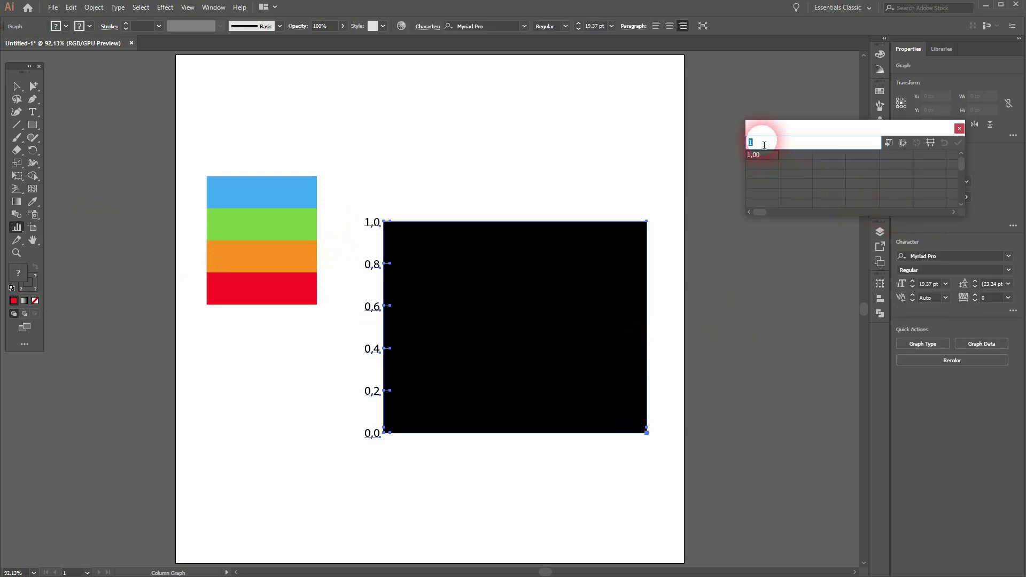
{"action": "type", "text": "YouTube"}
{"action": "key", "text": "Tab"}
{"action": "key", "text": "Tab"}
{"action": "type", "text": "Facebook"}
{"action": "key", "text": "Tab"}
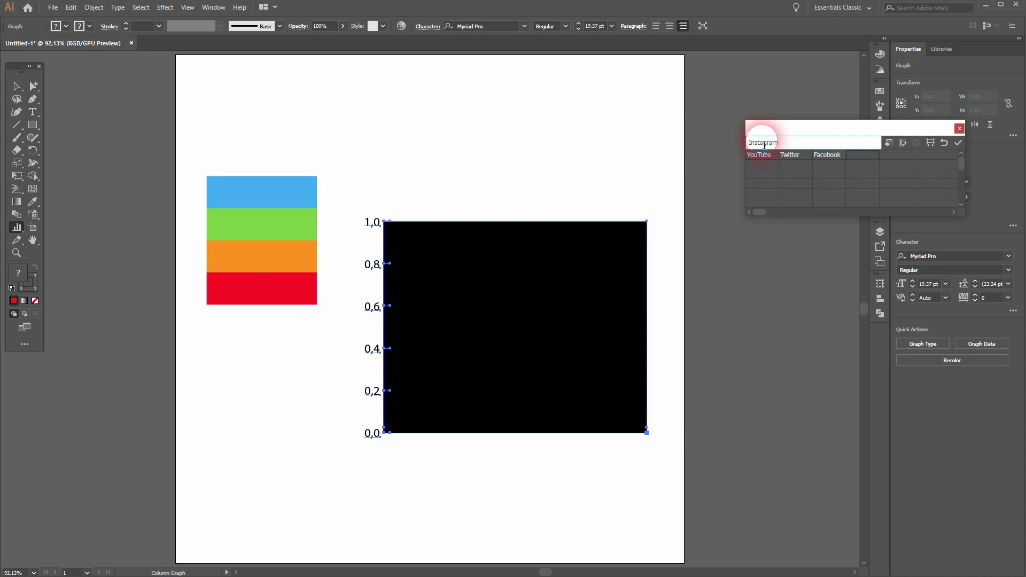
Step: Enter the values 65, 55, 45 and 35 and apply the data to the graph
{"action": "left_click", "coordinate": [780, 166]}
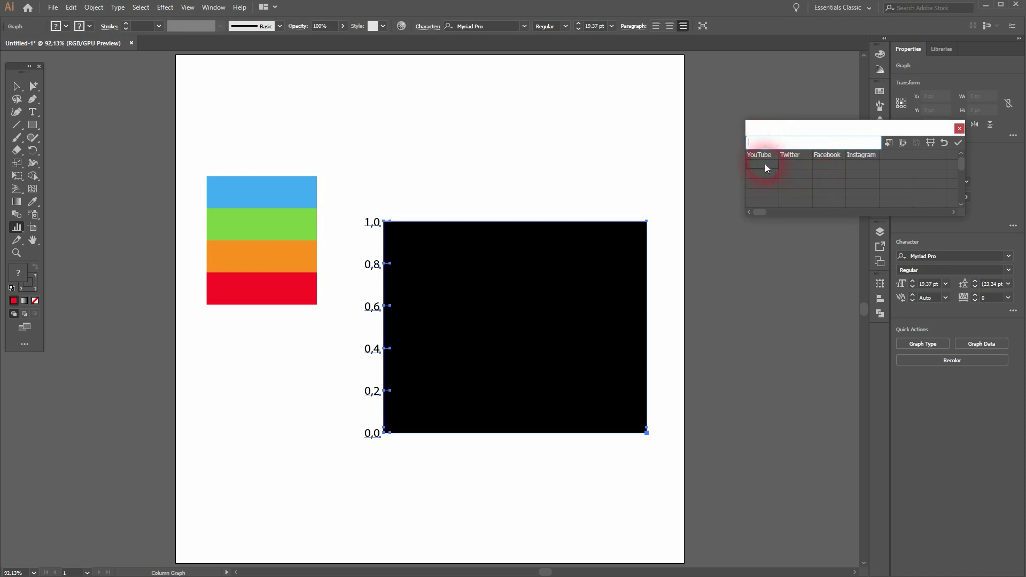
{"action": "key", "text": "Tab"}
{"action": "type", "text": "55"}
{"action": "key", "text": "Tab"}
{"action": "type", "text": "45"}
{"action": "key", "text": "Tab"}
{"action": "left_click", "coordinate": [958, 144]}
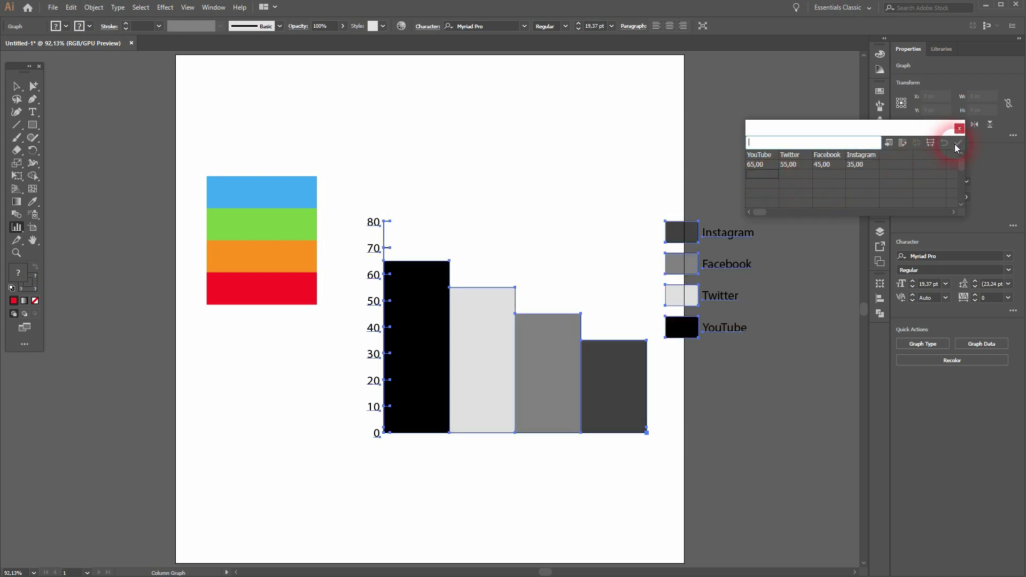
{"action": "left_click", "coordinate": [959, 128]}
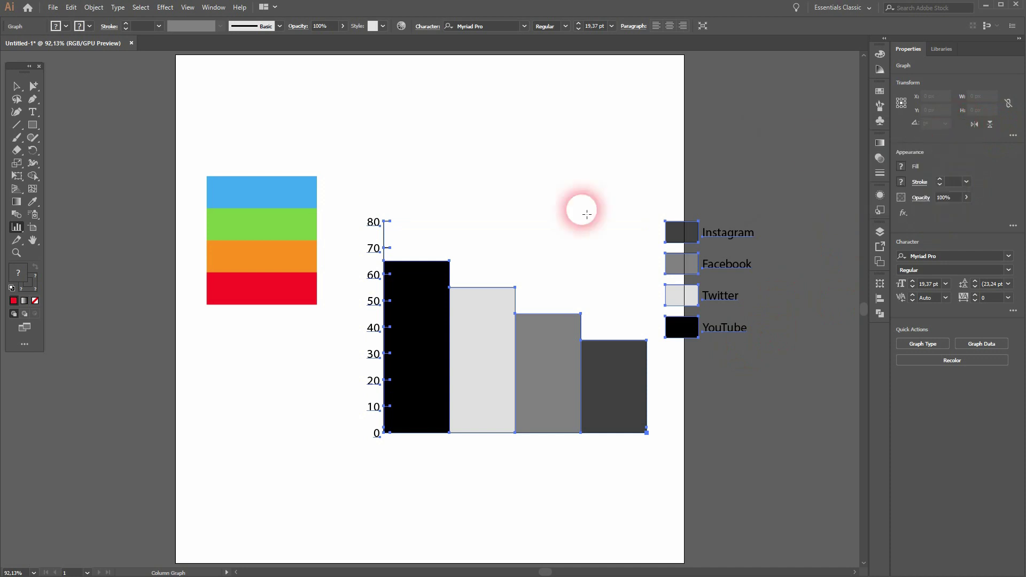
{"action": "left_click", "coordinate": [16, 86]}
{"action": "right_click", "coordinate": [434, 313]}
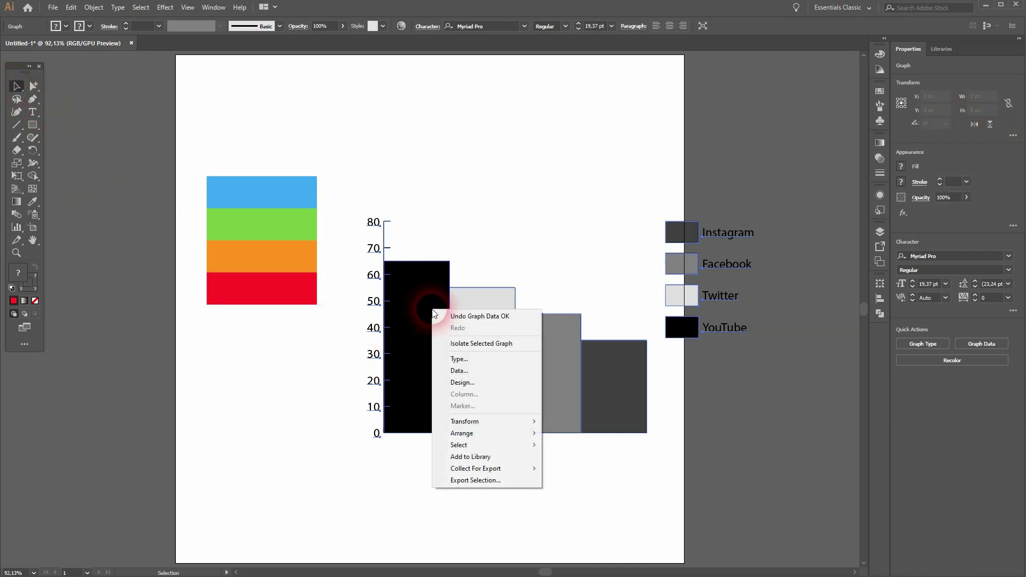
{"action": "left_click", "coordinate": [488, 360]}
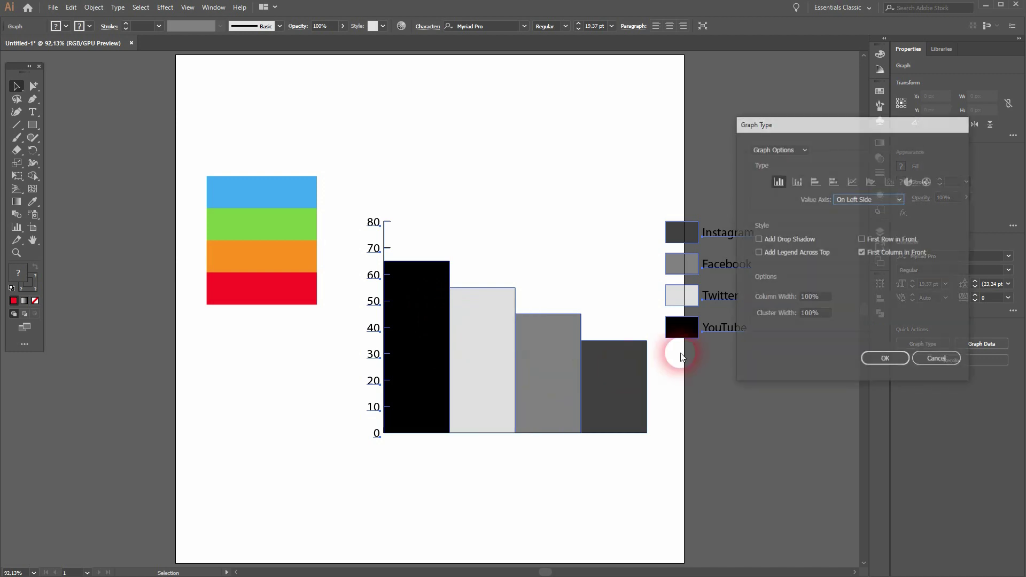
{"action": "left_click", "coordinate": [825, 303]}
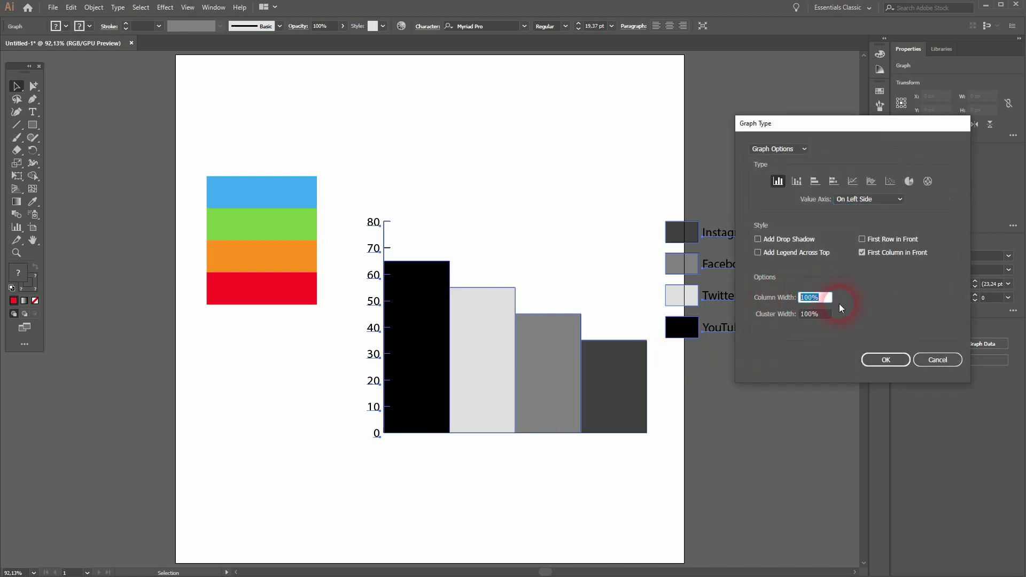
{"action": "left_click", "coordinate": [830, 316]}
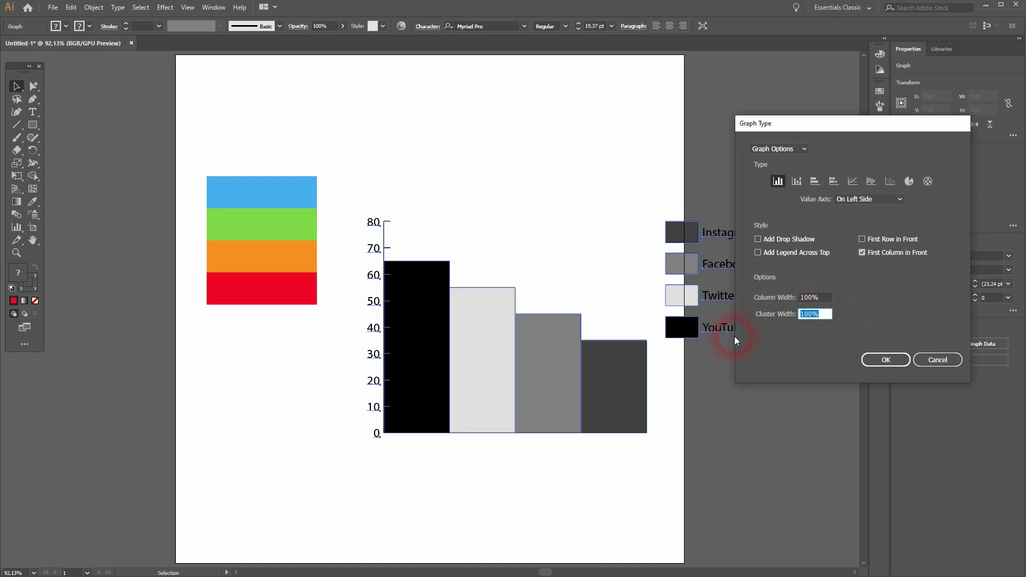
{"action": "left_click", "coordinate": [807, 303]}
{"action": "type", "text": "80"}
{"action": "key", "text": "Tab"}
{"action": "type", "text": "80"}
{"action": "left_click", "coordinate": [882, 358]}
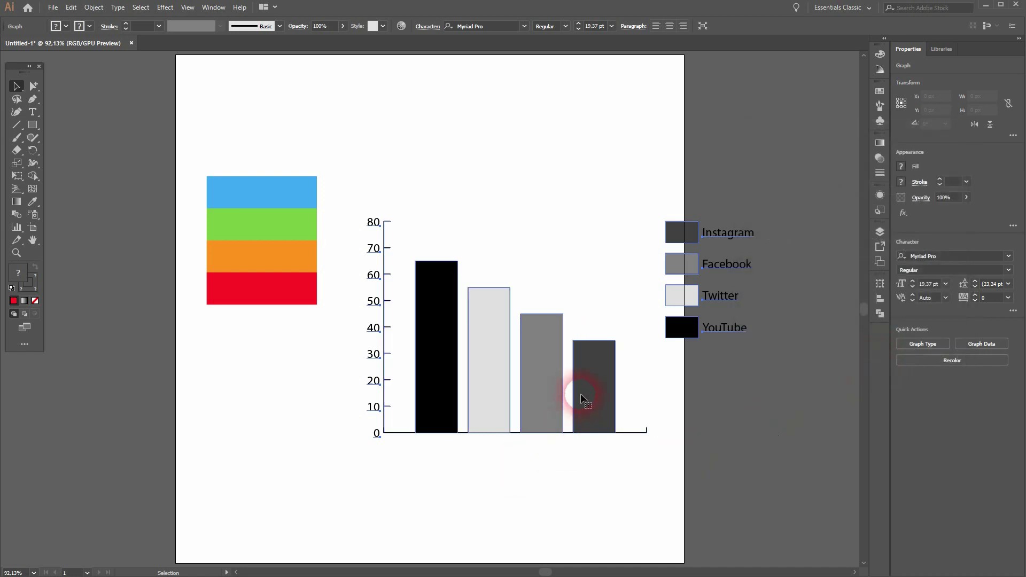
{"action": "key", "text": "ctrl+z"}
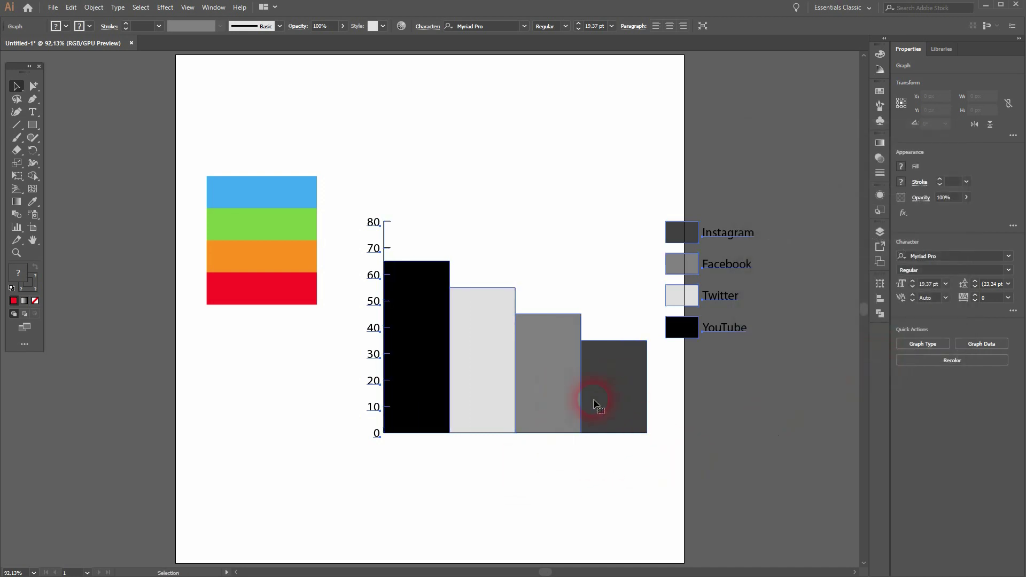
{"action": "left_click", "coordinate": [418, 474]}
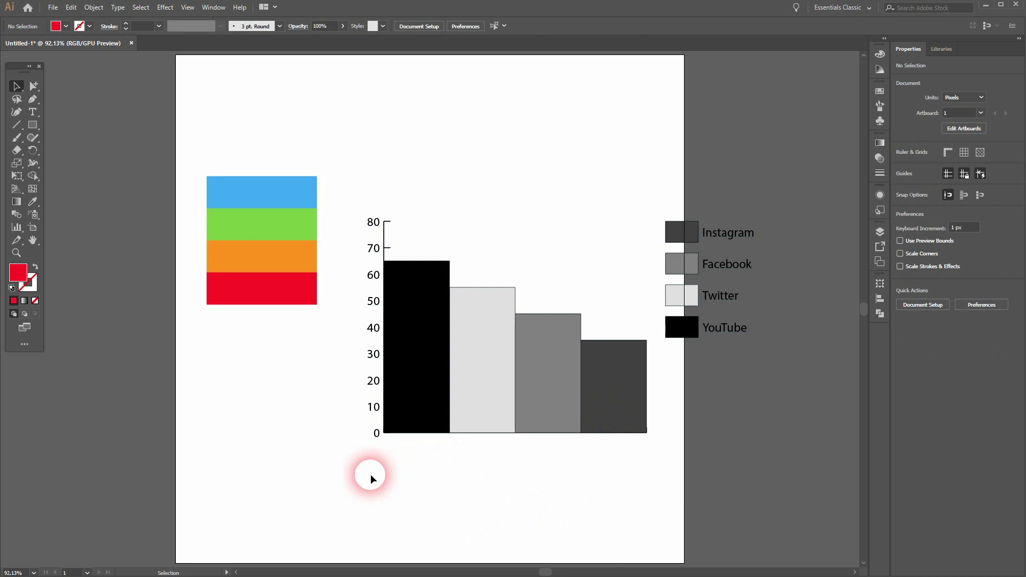
Step: Select the whole graph and ungroup it repeatedly into separate parts
{"action": "left_click_drag", "start_coordinate": [357, 460], "coordinate": [791, 151]}
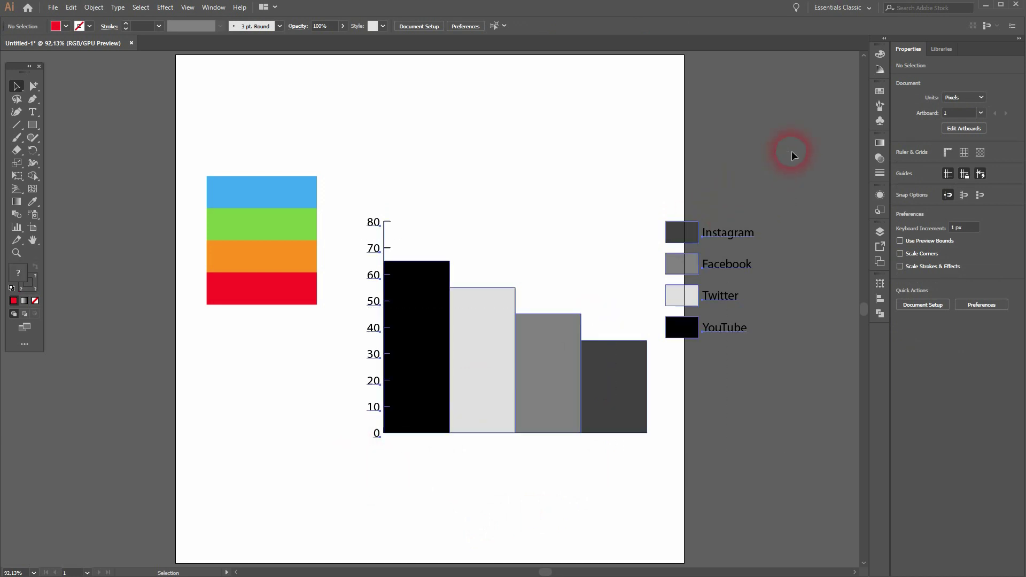
{"action": "left_click", "coordinate": [93, 8]}
{"action": "left_click", "coordinate": [155, 70]}
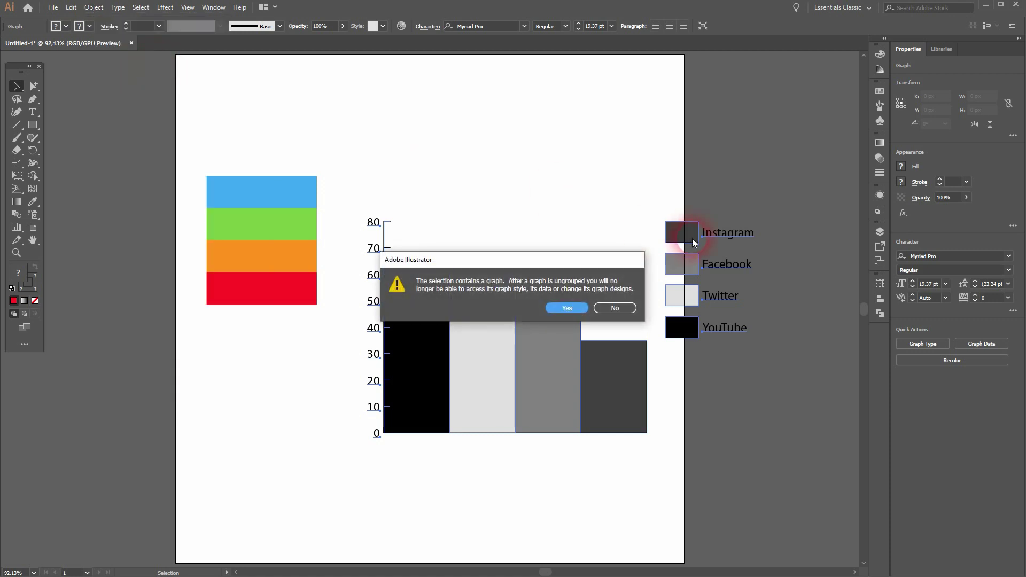
{"action": "left_click", "coordinate": [568, 309]}
{"action": "left_click", "coordinate": [94, 8]}
{"action": "left_click", "coordinate": [137, 71]}
{"action": "left_click", "coordinate": [93, 8]}
{"action": "left_click", "coordinate": [137, 70]}
{"action": "left_click", "coordinate": [96, 9]}
{"action": "left_click", "coordinate": [131, 70]}
{"action": "left_click", "coordinate": [93, 8]}
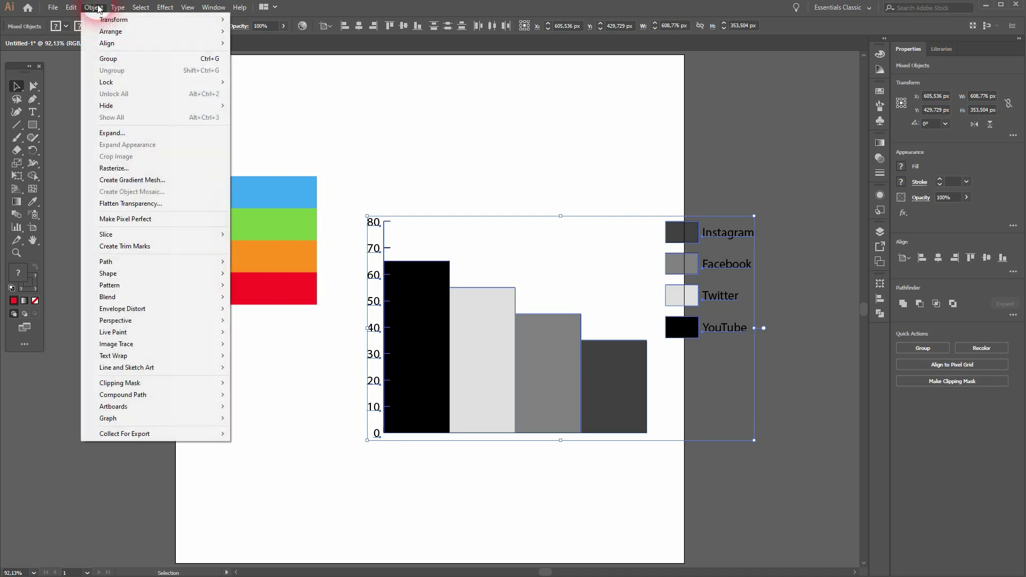
{"action": "left_click", "coordinate": [130, 70]}
Step: Delete the graph's legend
{"action": "left_click", "coordinate": [424, 143]}
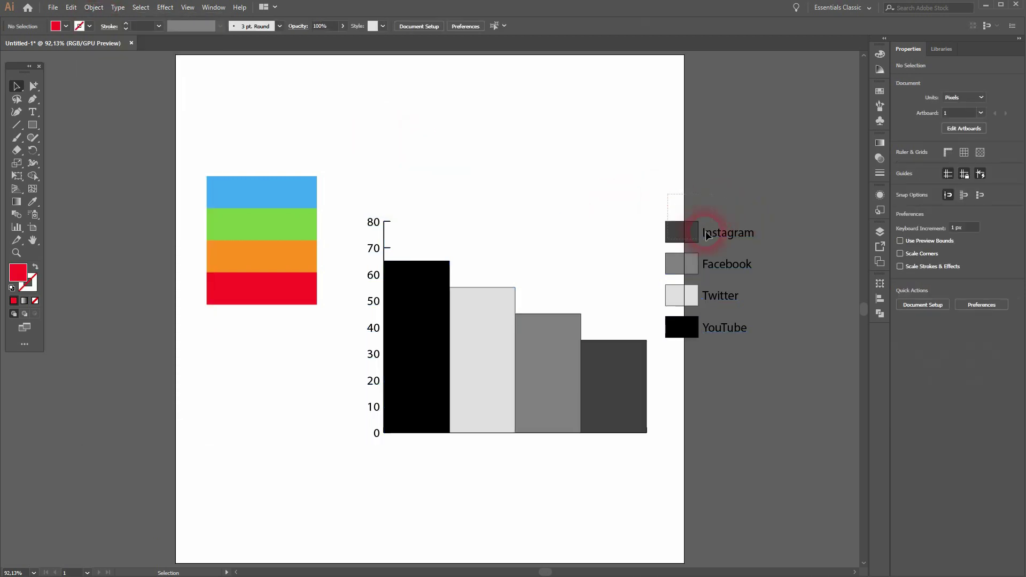
{"action": "left_click_drag", "start_coordinate": [780, 347], "coordinate": [781, 349]}
{"action": "key", "text": "Delete"}
Step: Set the chart's stroke to None and select the vertical axis numbers 0 to 80
{"action": "left_click_drag", "start_coordinate": [355, 461], "coordinate": [703, 213]}
{"action": "left_click", "coordinate": [81, 26]}
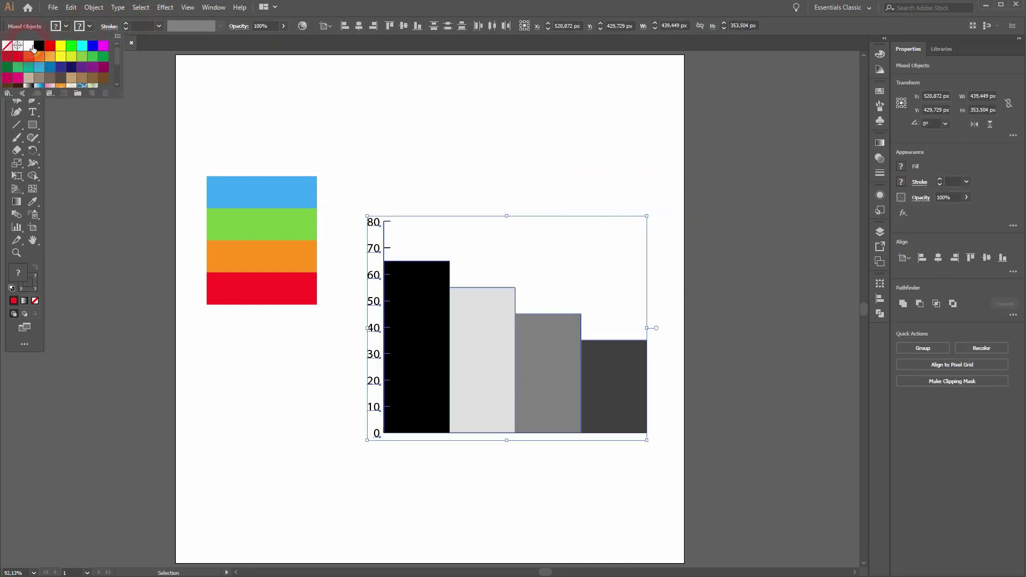
{"action": "left_click", "coordinate": [12, 47]}
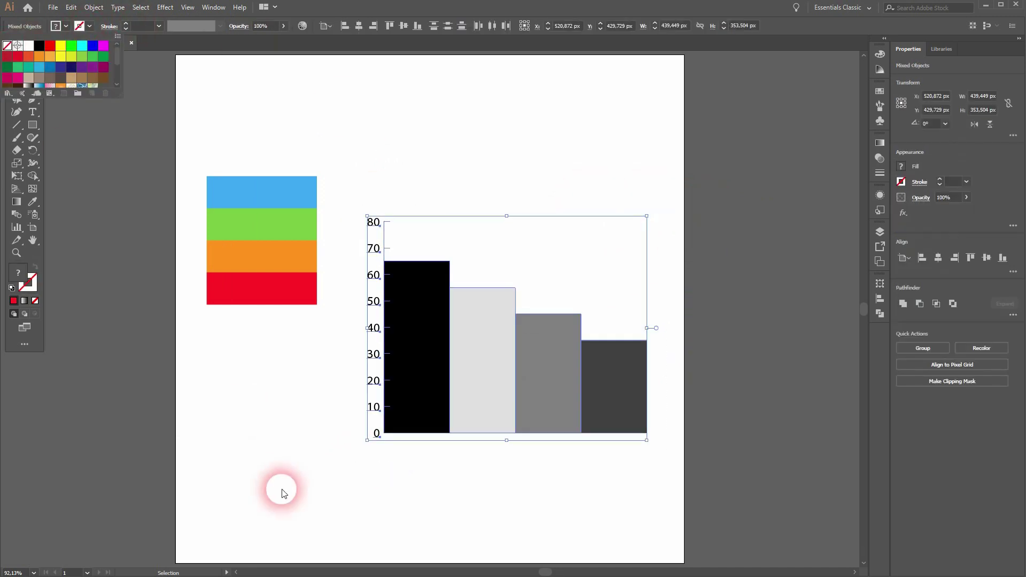
{"action": "left_click", "coordinate": [344, 184]}
{"action": "left_click_drag", "start_coordinate": [352, 201], "coordinate": [379, 445]}
Step: Delete the axis numbers and colour the first two bars blue and green with the Eyedropper
{"action": "key", "text": "Delete"}
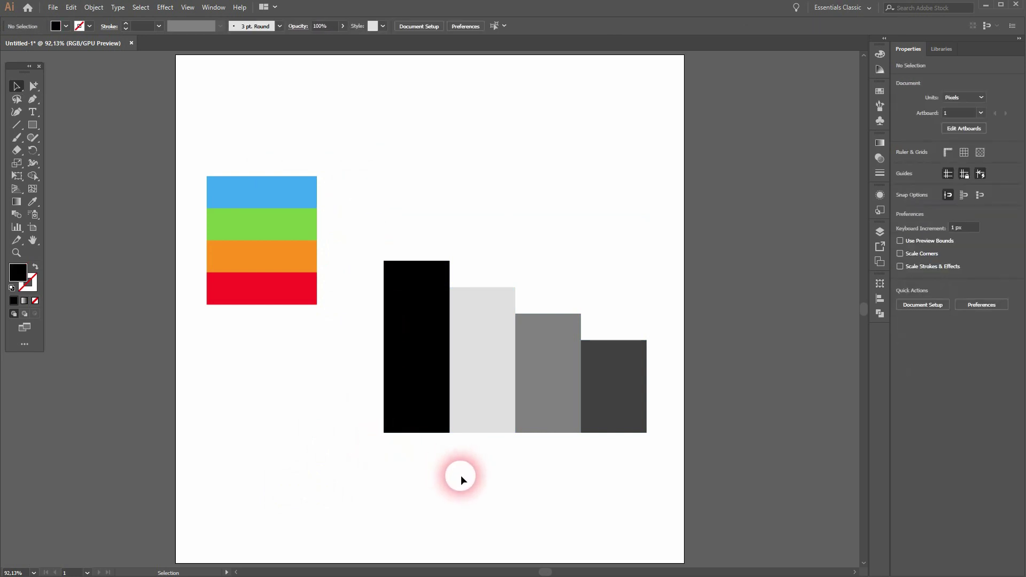
{"action": "left_click", "coordinate": [434, 384]}
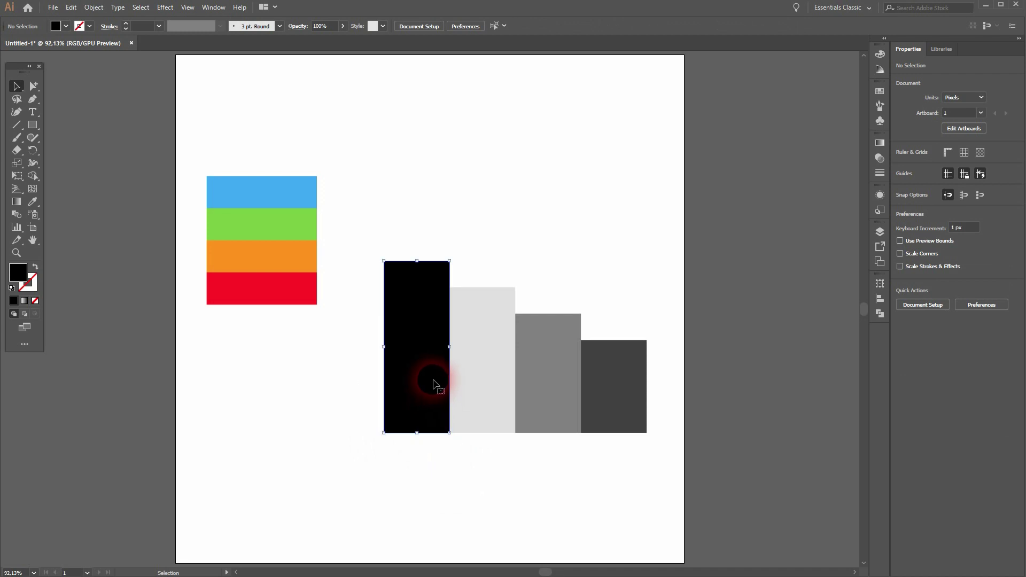
{"action": "key", "text": "i"}
{"action": "left_click", "coordinate": [258, 196]}
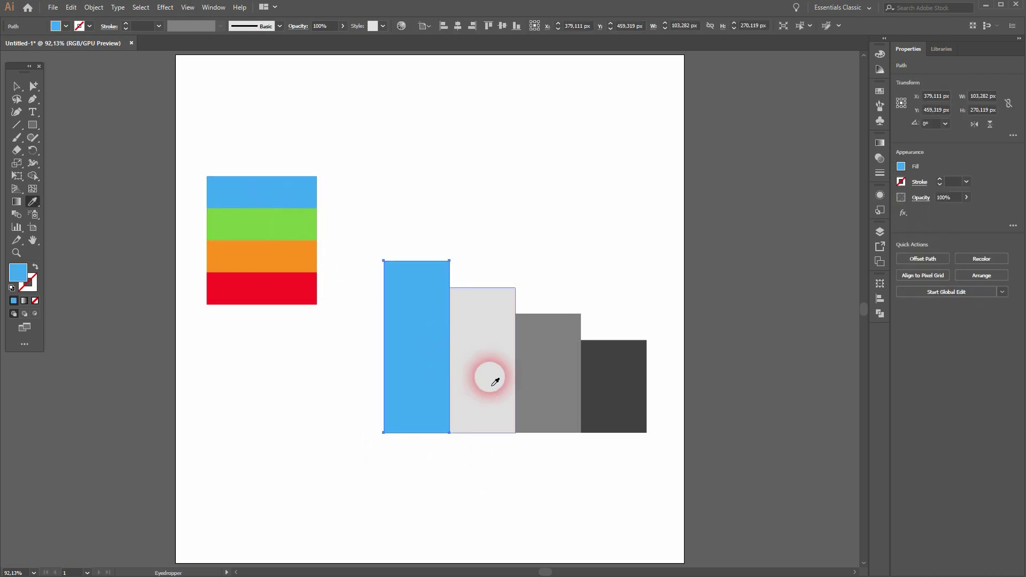
{"action": "key", "text": "v"}
{"action": "left_click", "coordinate": [478, 371]}
{"action": "key", "text": "i"}
{"action": "left_click", "coordinate": [289, 223]}
Step: Colour the third and fourth bars orange and red by sampling the matching stripes
{"action": "key", "text": "v"}
{"action": "left_click", "coordinate": [541, 407]}
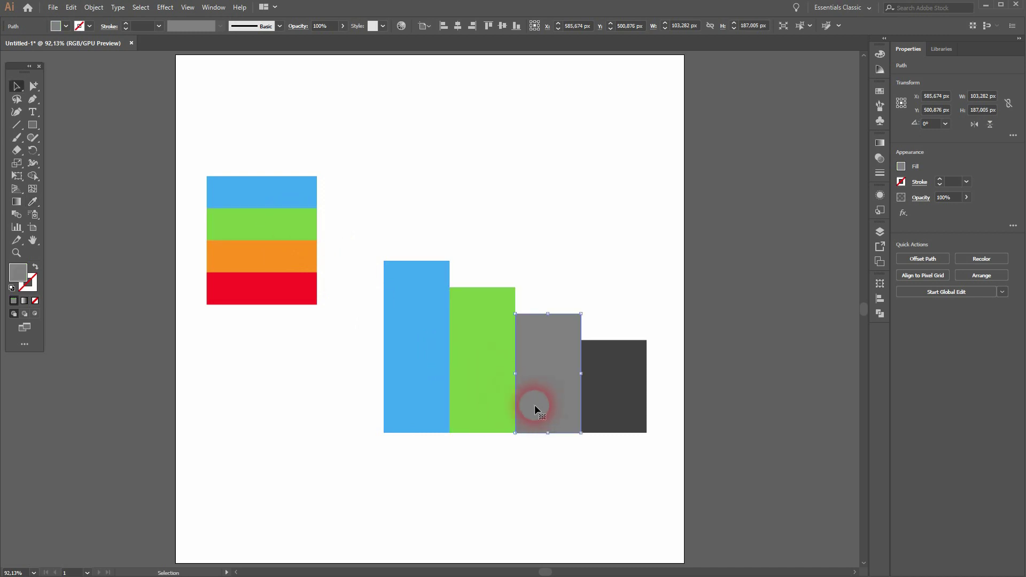
{"action": "key", "text": "i"}
{"action": "left_click", "coordinate": [321, 261]}
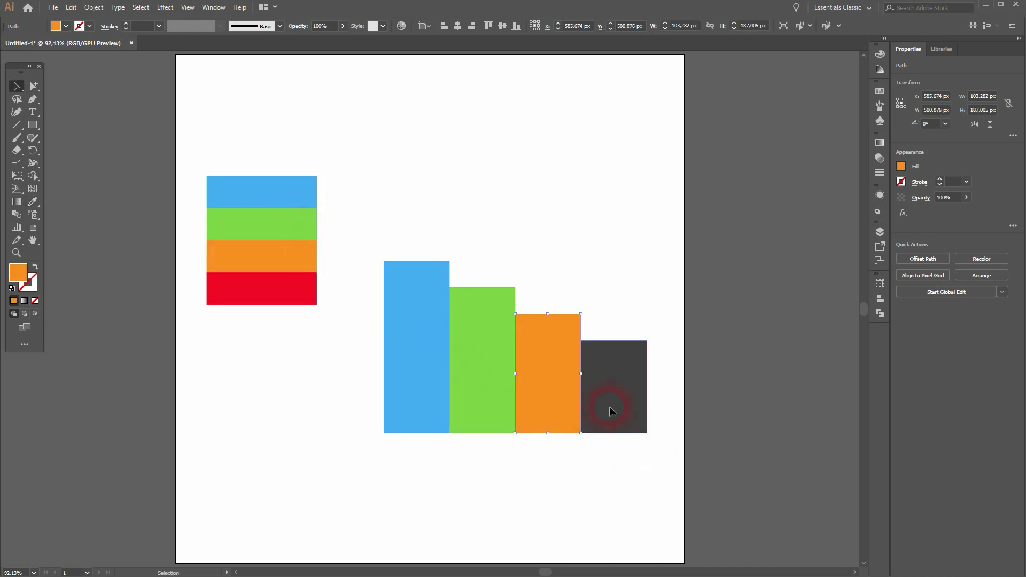
{"action": "key", "text": "v"}
{"action": "left_click", "coordinate": [614, 409]}
{"action": "key", "text": "i"}
{"action": "left_click", "coordinate": [293, 303]}
{"action": "left_click", "coordinate": [22, 81]}
{"action": "left_click", "coordinate": [277, 392]}
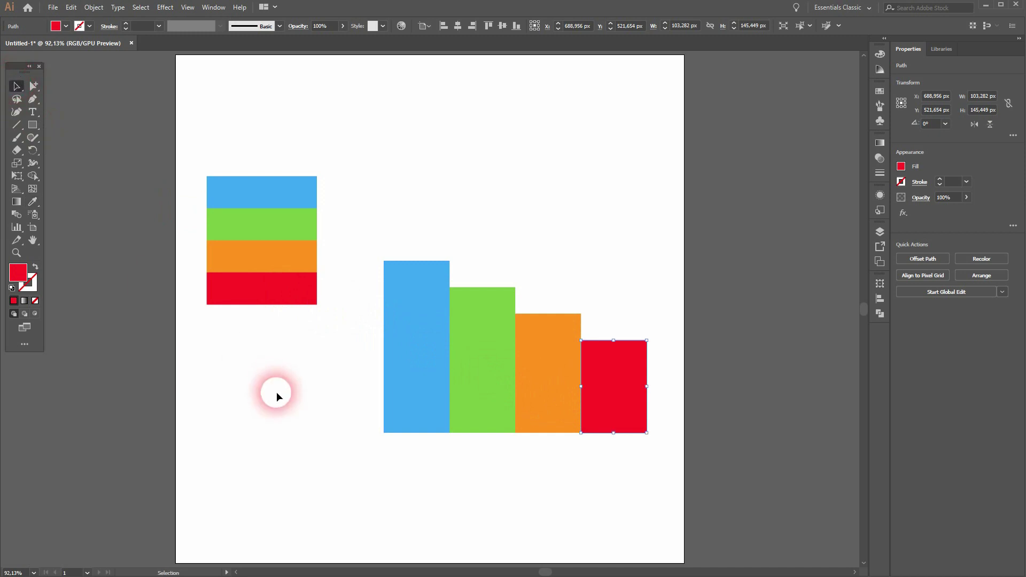
Step: Add an enlarged 65% label at the blue bar's base and copy it onto the other three bars
{"action": "left_click", "coordinate": [27, 110]}
{"action": "left_click", "coordinate": [402, 412]}
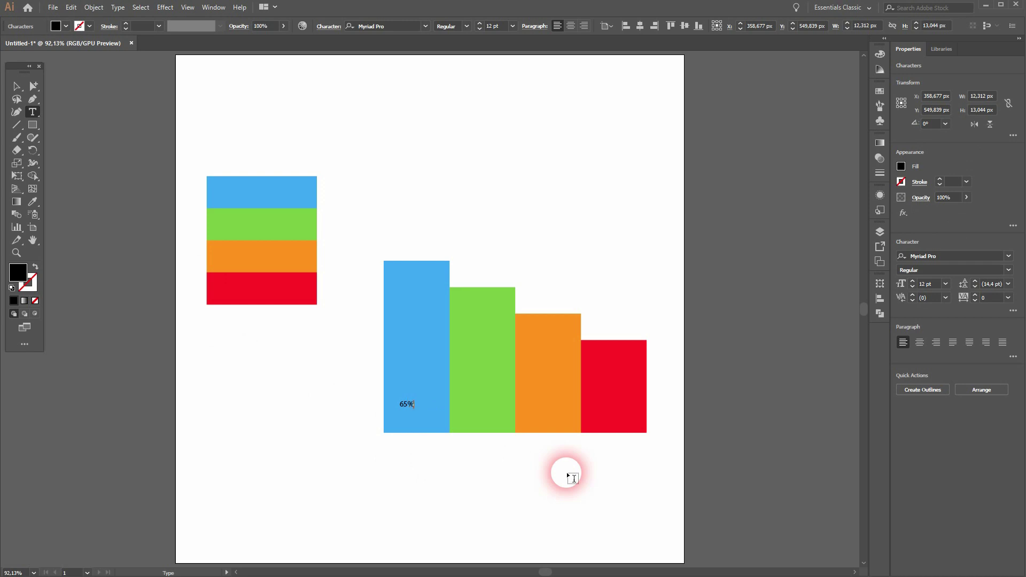
{"action": "left_click", "coordinate": [16, 86]}
{"action": "left_click", "coordinate": [394, 407]}
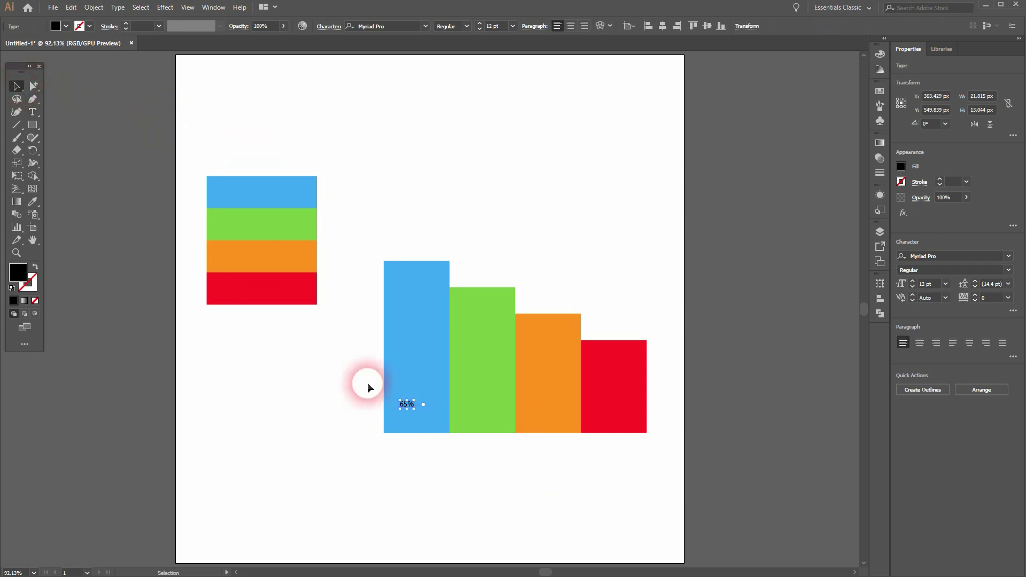
{"action": "left_click_drag", "start_coordinate": [414, 400], "coordinate": [427, 419]}
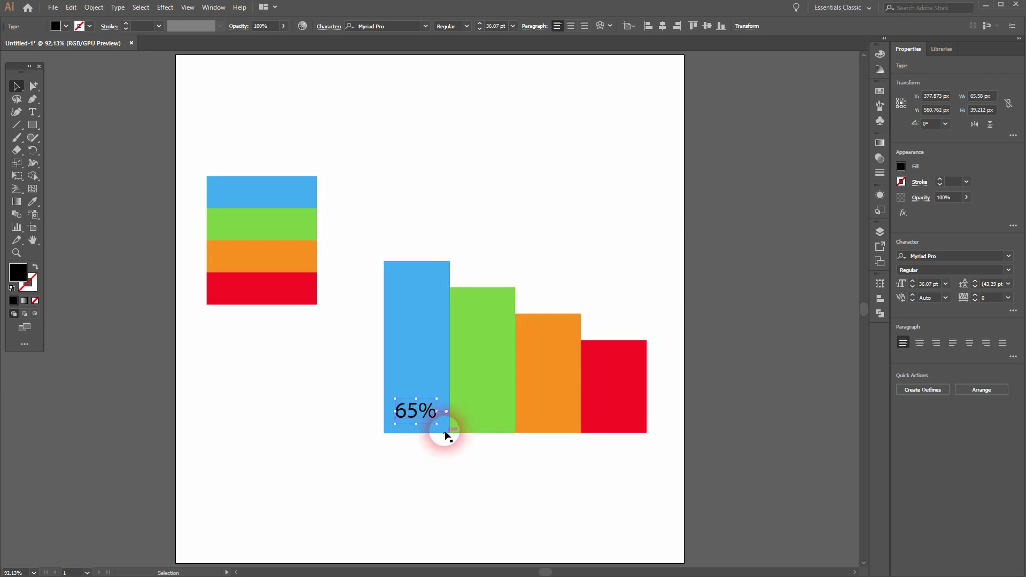
{"action": "left_click_drag", "start_coordinate": [421, 417], "coordinate": [478, 417]}
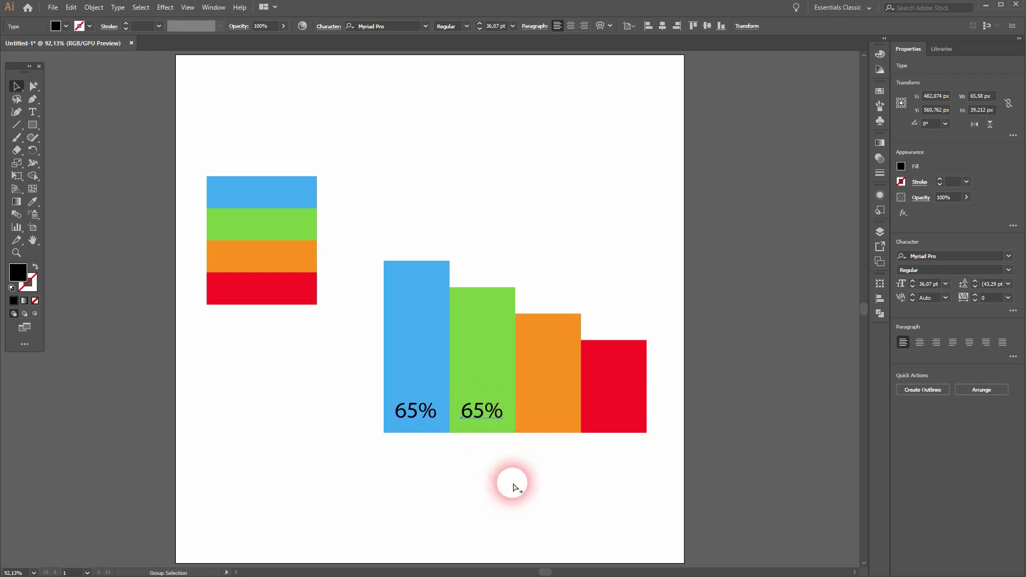
{"action": "key", "text": "ctrl+d"}
{"action": "key", "text": "ctrl+d"}
Step: Edit the copied labels to read 55%, 45% and 35%
{"action": "key", "text": "t"}
{"action": "left_click", "coordinate": [474, 419]}
{"action": "key", "text": "BackSpace"}
{"action": "type", "text": "5"}
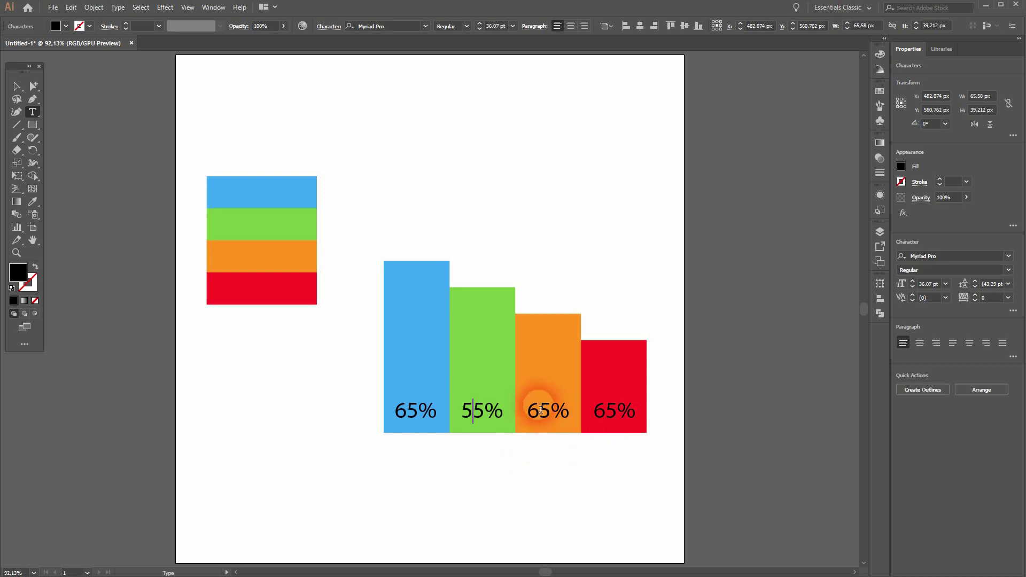
{"action": "left_click", "coordinate": [539, 418]}
{"action": "key", "text": "BackSpace"}
{"action": "type", "text": "4"}
{"action": "left_click", "coordinate": [607, 417]}
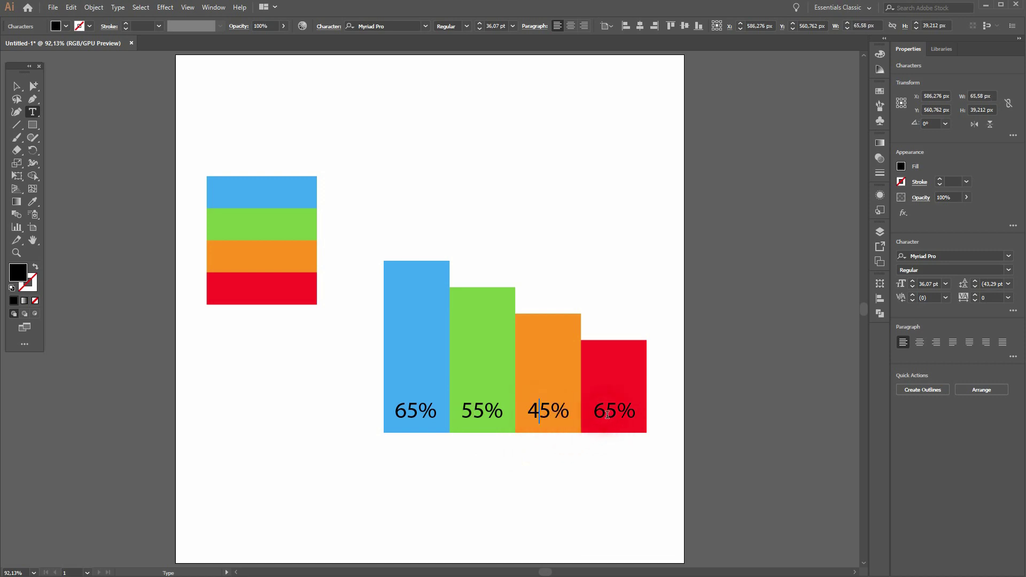
{"action": "key", "text": "BackSpace"}
{"action": "type", "text": "3"}
{"action": "left_click", "coordinate": [16, 87]}
{"action": "left_click", "coordinate": [326, 419]}
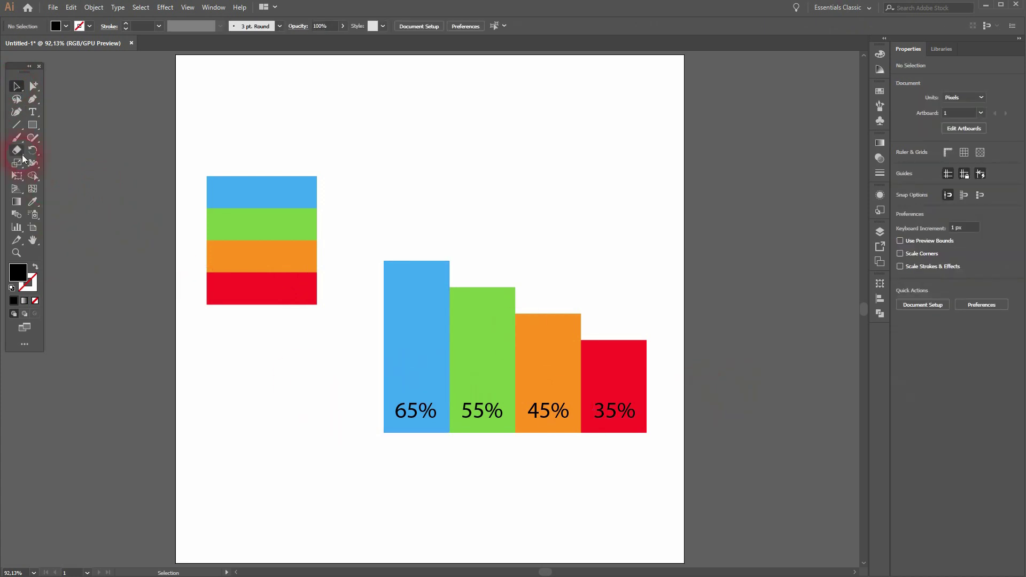
Step: Draw a horizontal line across the bars above the labels with a black 1 pt stroke
{"action": "left_click", "coordinate": [17, 125]}
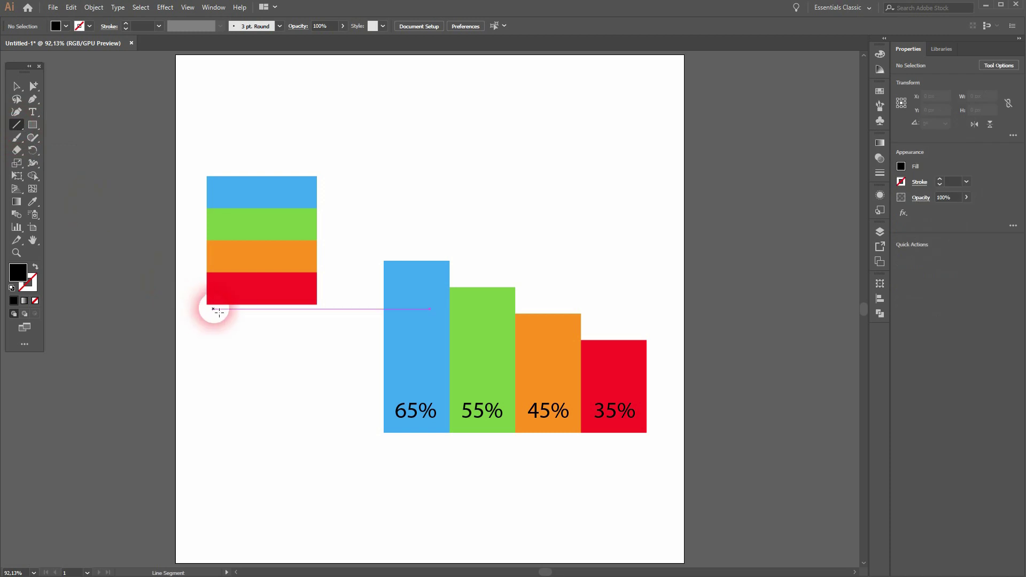
{"action": "left_click_drag", "start_coordinate": [387, 393], "coordinate": [646, 391]}
{"action": "left_click", "coordinate": [89, 26]}
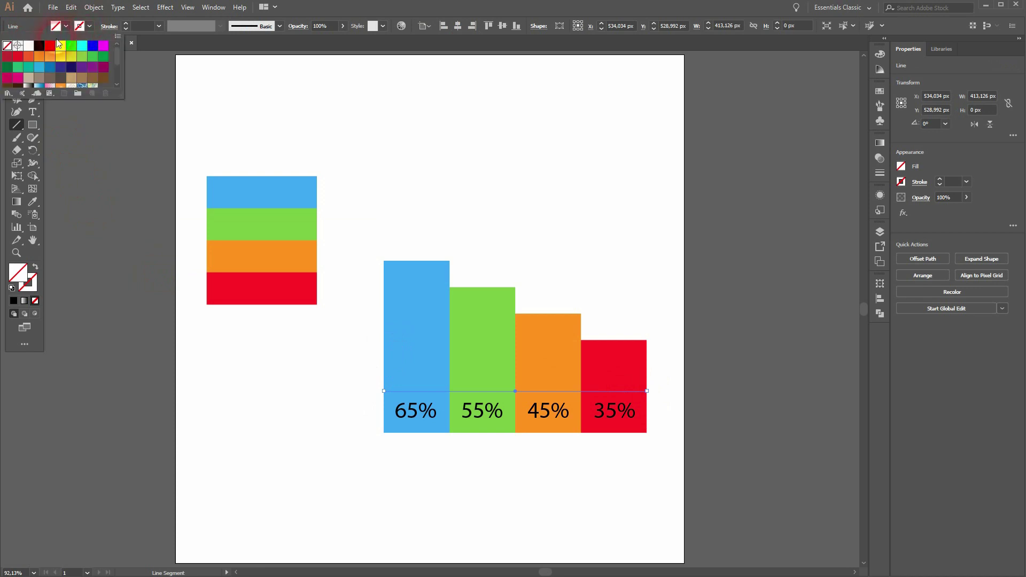
{"action": "left_click", "coordinate": [39, 45]}
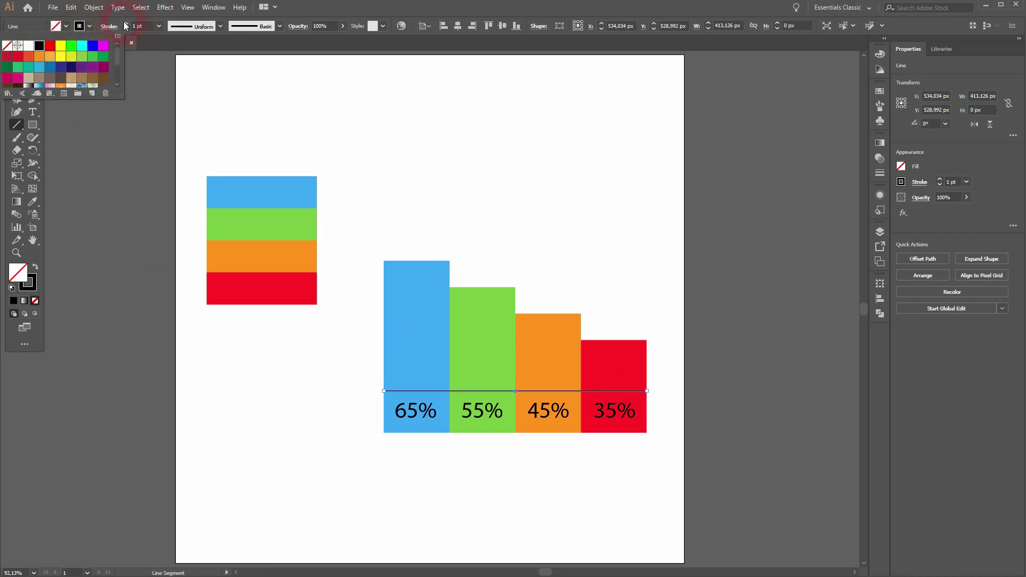
{"action": "left_click", "coordinate": [134, 209]}
{"action": "left_click", "coordinate": [17, 86]}
{"action": "left_click", "coordinate": [309, 453]}
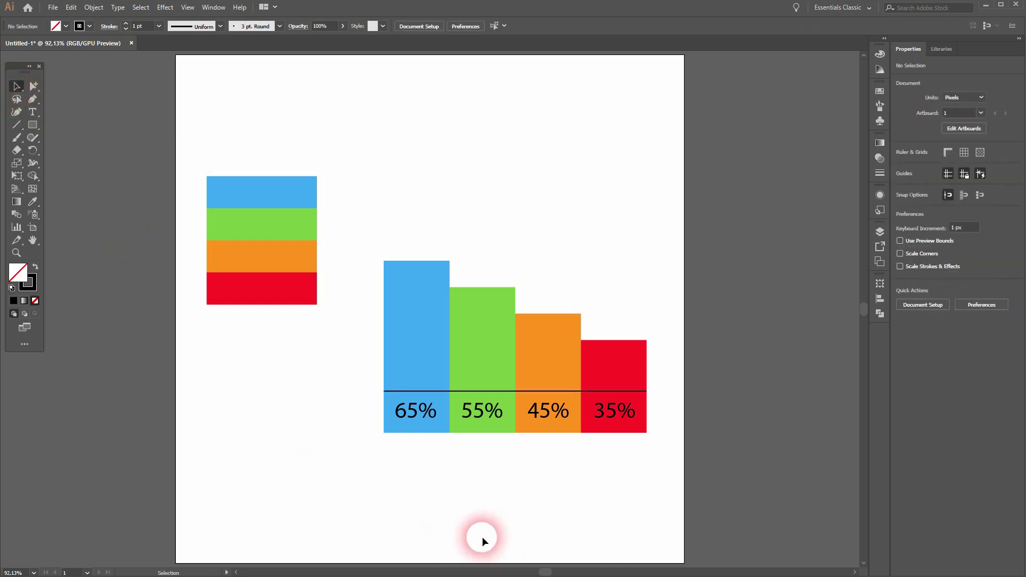
Step: Change the divider line's stroke colour to grey
{"action": "left_click", "coordinate": [441, 392]}
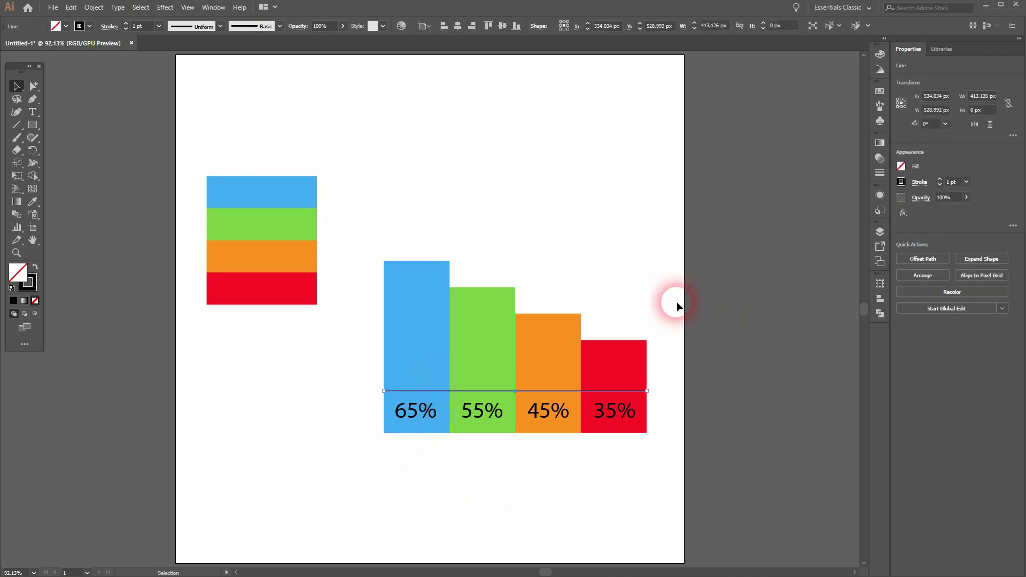
{"action": "left_click", "coordinate": [89, 26]}
{"action": "left_click", "coordinate": [74, 57]}
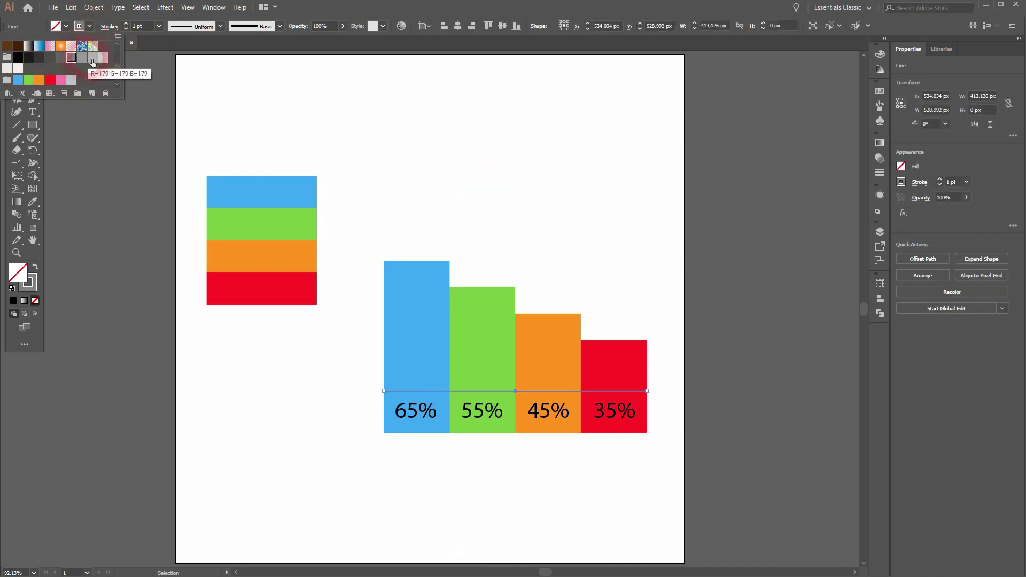
{"action": "left_click", "coordinate": [282, 389]}
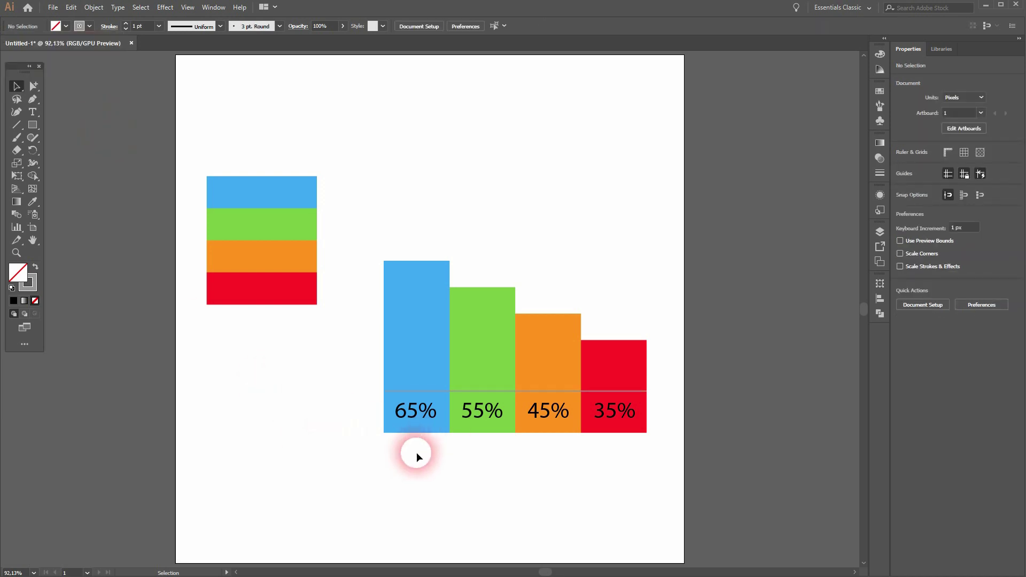
Step: Draw a closed triangle with the Pen tool on top of the blue bar
{"action": "left_click", "coordinate": [33, 99]}
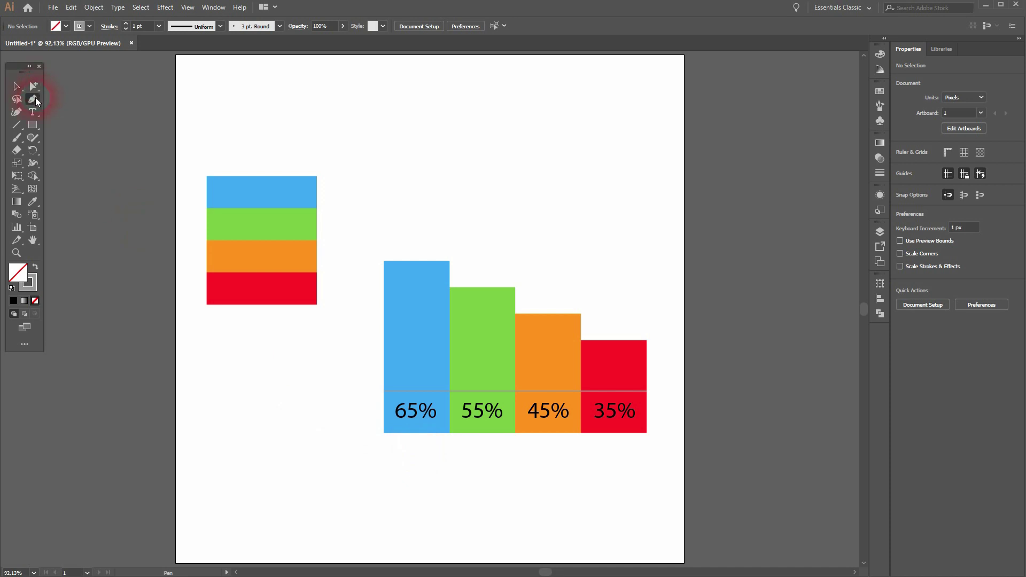
{"action": "left_click", "coordinate": [383, 261]}
{"action": "left_click", "coordinate": [449, 260]}
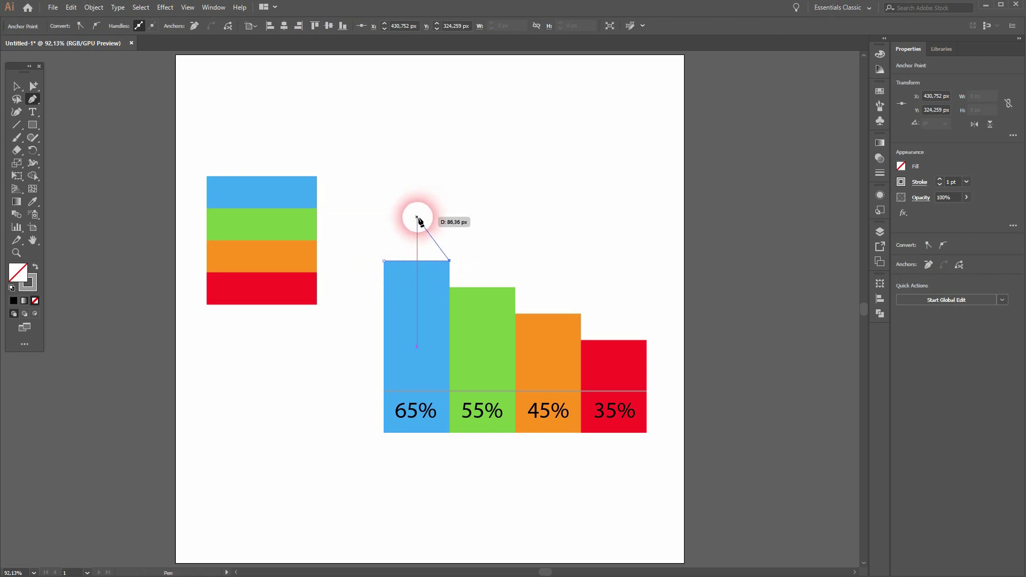
{"action": "left_click", "coordinate": [417, 217]}
{"action": "left_click", "coordinate": [383, 261]}
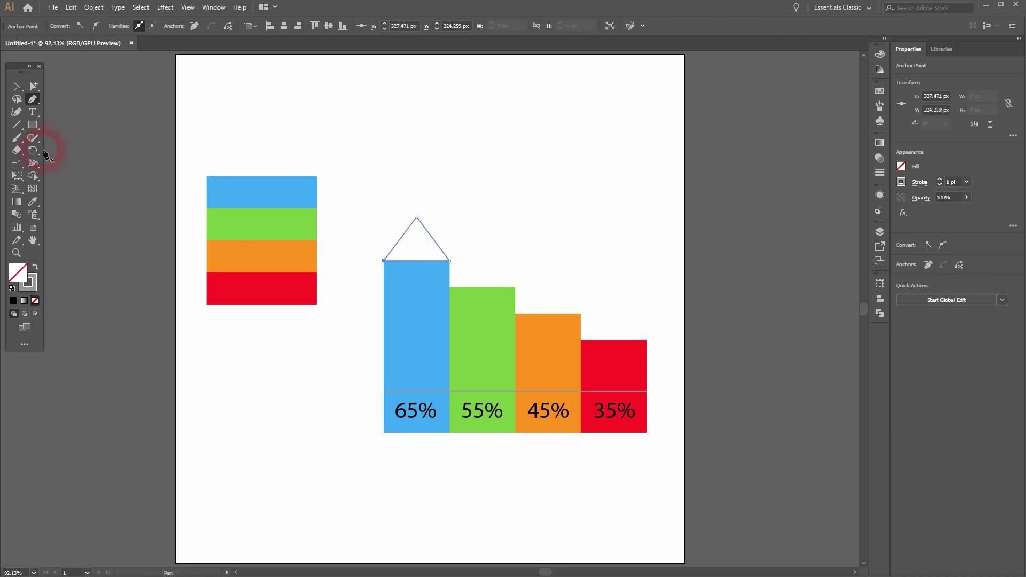
{"action": "left_click", "coordinate": [16, 85]}
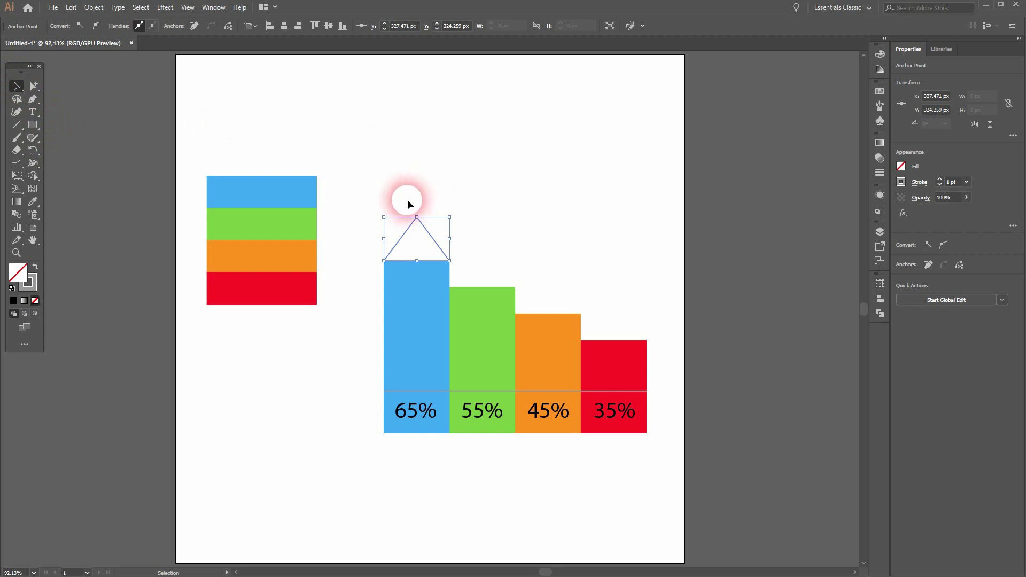
Step: Remove the triangle's stroke and fill it with the blue rectangle's colour via the Eyedropper
{"action": "left_click", "coordinate": [426, 229]}
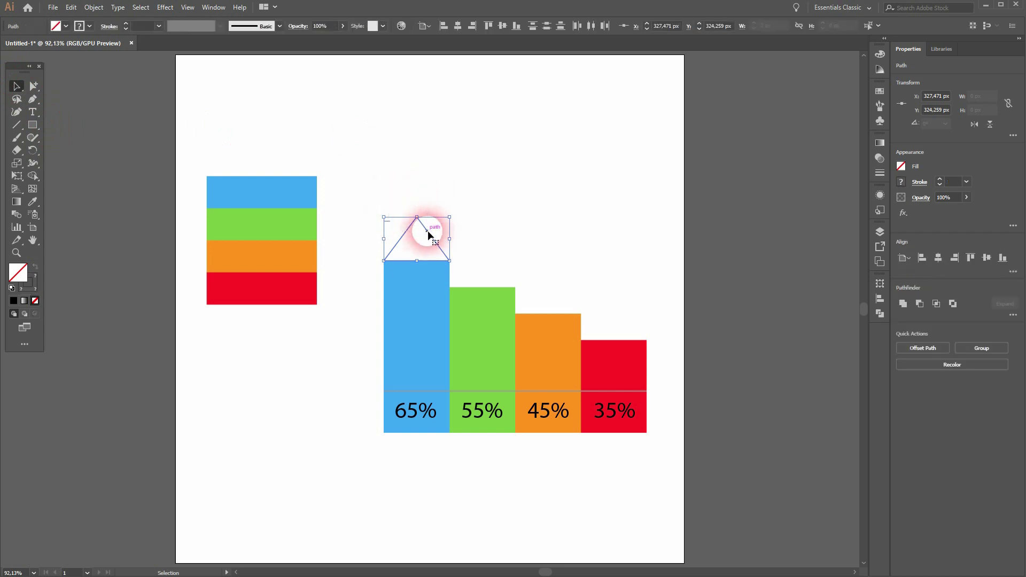
{"action": "left_click", "coordinate": [80, 25]}
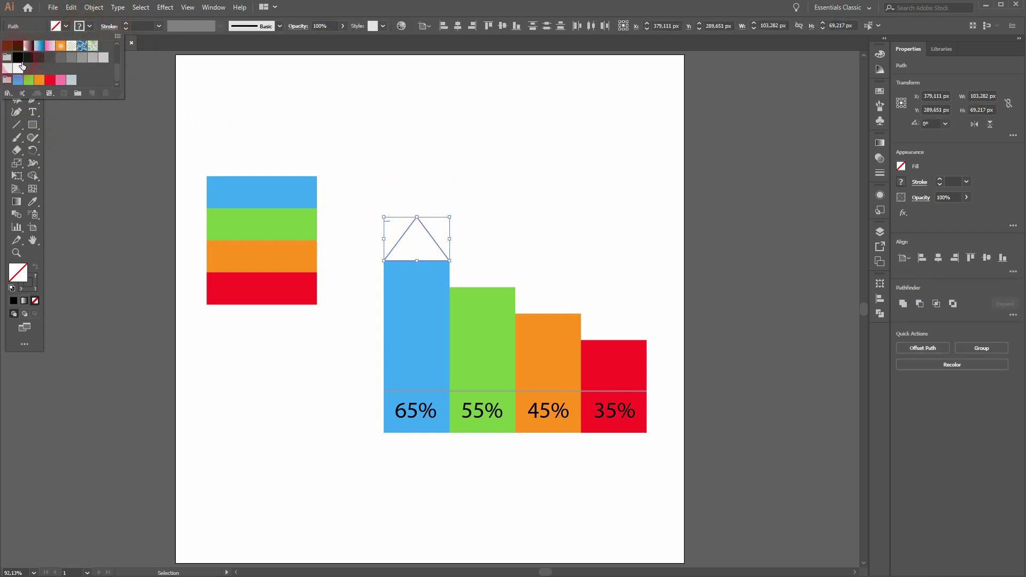
{"action": "left_click", "coordinate": [10, 47]}
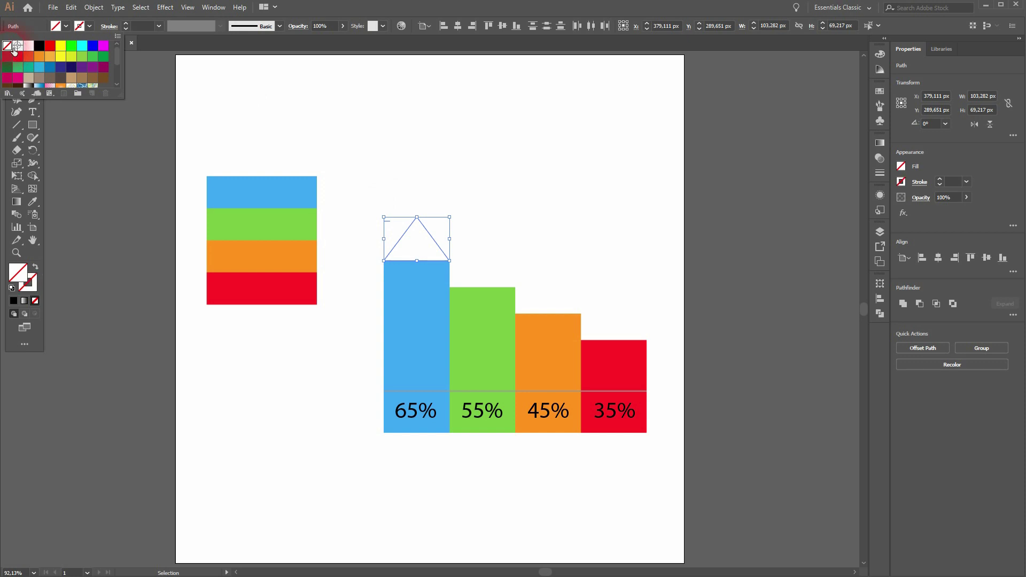
{"action": "left_click", "coordinate": [64, 29]}
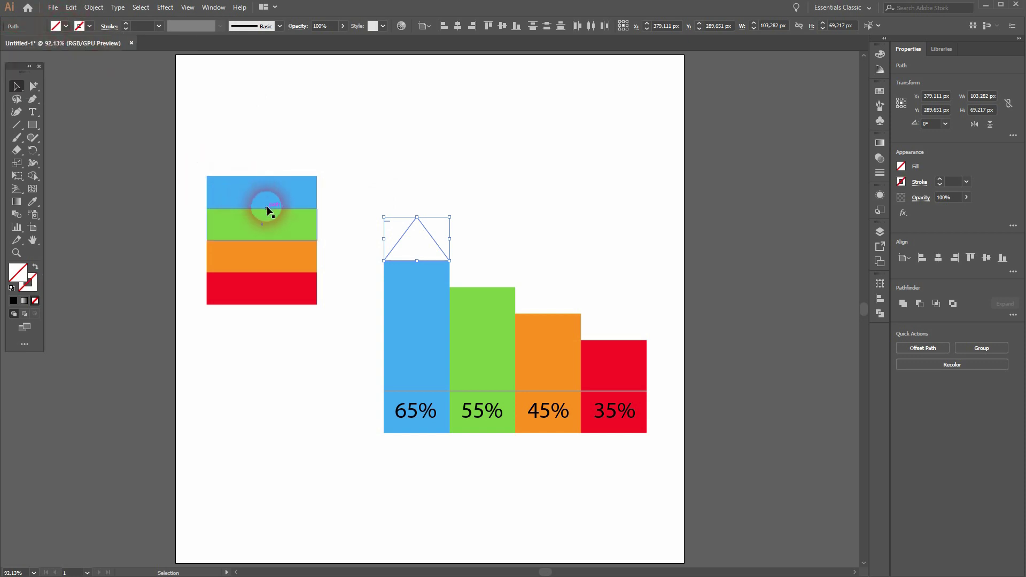
{"action": "key", "text": "i"}
{"action": "left_click", "coordinate": [278, 198]}
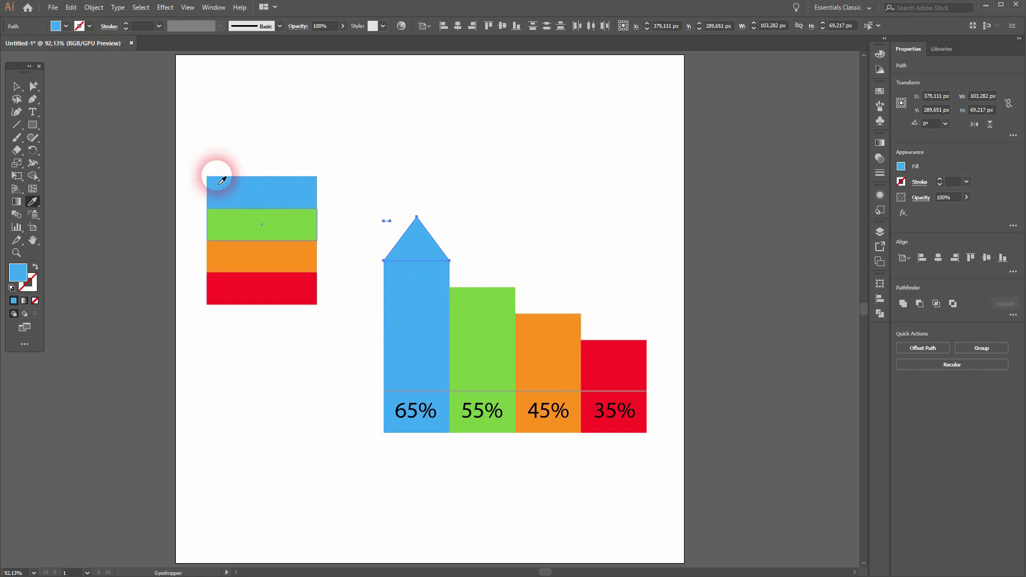
{"action": "left_click", "coordinate": [16, 86]}
Step: Select the blue triangle together with its column
{"action": "left_click_drag", "start_coordinate": [383, 208], "coordinate": [399, 230]}
{"action": "left_click", "coordinate": [400, 229]}
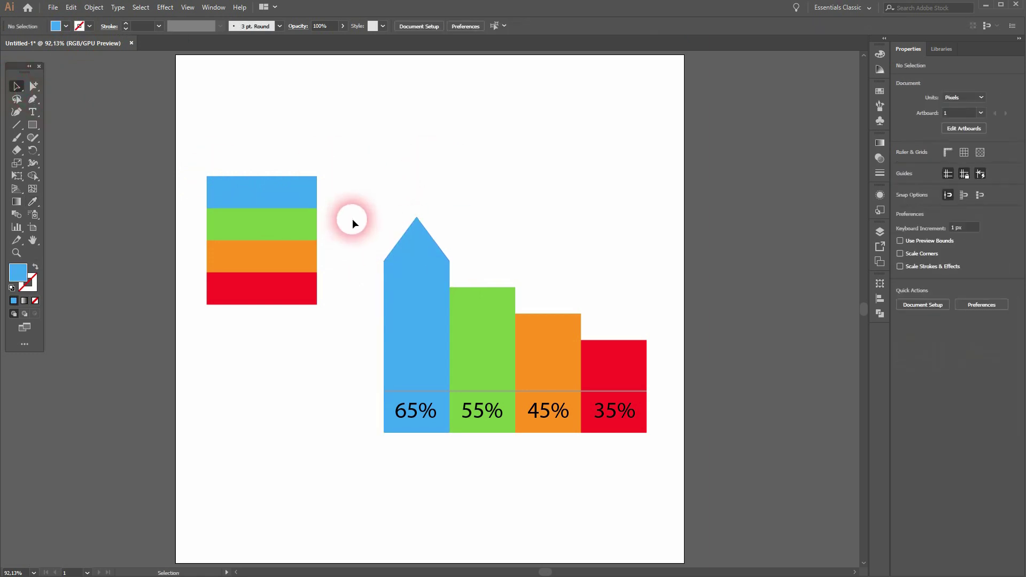
{"action": "left_click_drag", "start_coordinate": [381, 194], "coordinate": [426, 271]}
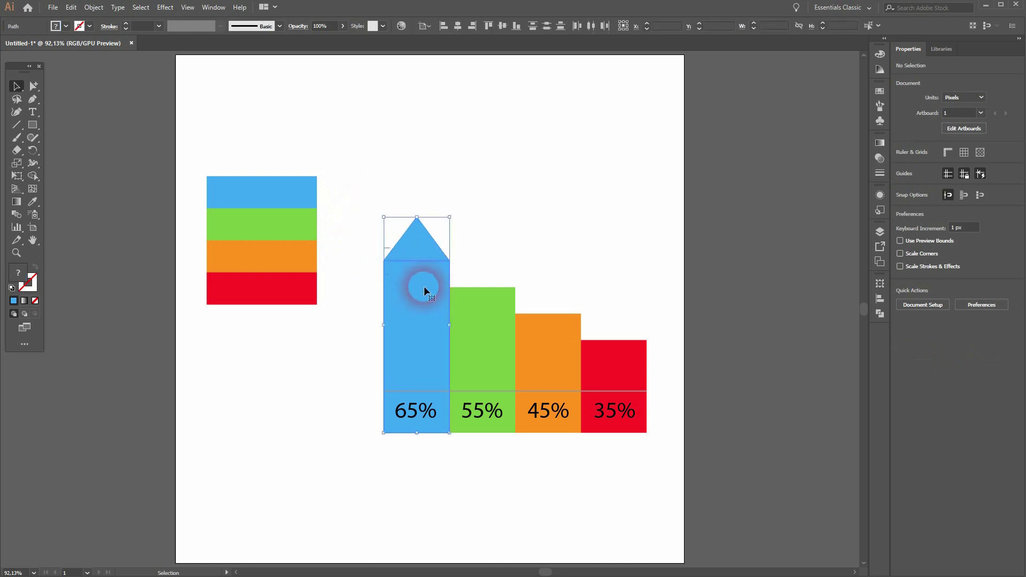
{"action": "left_click", "coordinate": [477, 242]}
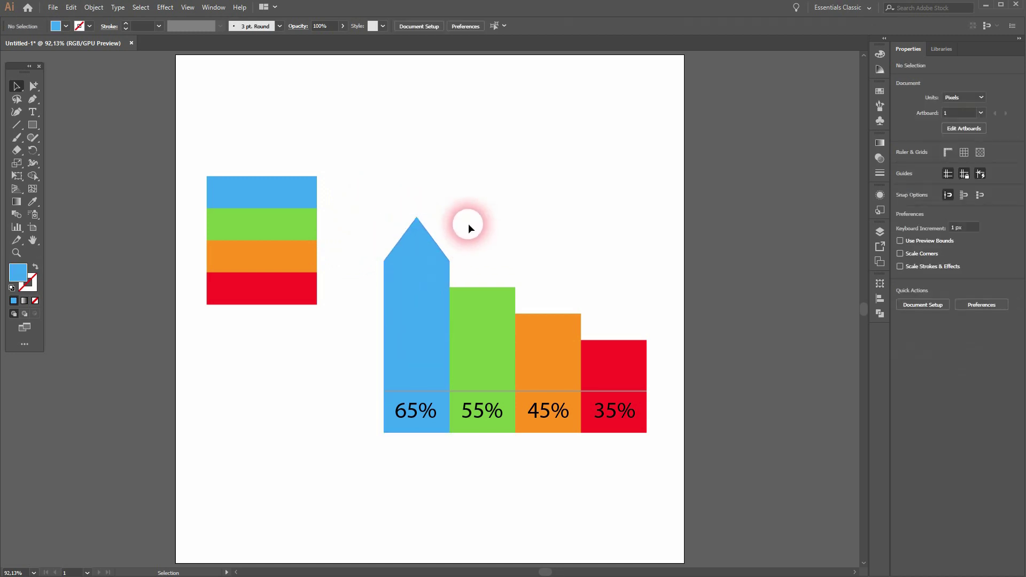
Step: Copy the blue triangle onto the other columns and colour the red column's triangle red
{"action": "left_click_drag", "start_coordinate": [418, 246], "coordinate": [695, 385]}
{"action": "scroll", "coordinate": [489, 264], "scroll_direction": "up", "scroll_amount": 4}
{"action": "left_click_drag", "start_coordinate": [717, 442], "coordinate": [603, 305]}
{"action": "key", "text": "i"}
{"action": "left_click", "coordinate": [671, 417]}
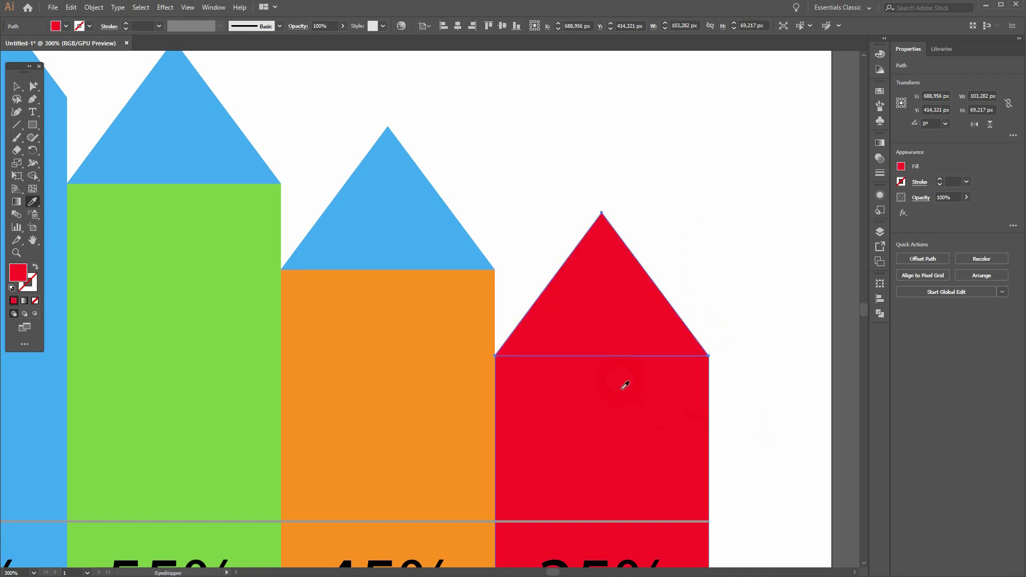
{"action": "key", "text": "v"}
Step: Move the middle triangle onto the orange column and colour the remaining triangles orange and green
{"action": "left_click", "coordinate": [396, 238]}
{"action": "left_click_drag", "start_coordinate": [396, 229], "coordinate": [401, 218]}
{"action": "key", "text": "i"}
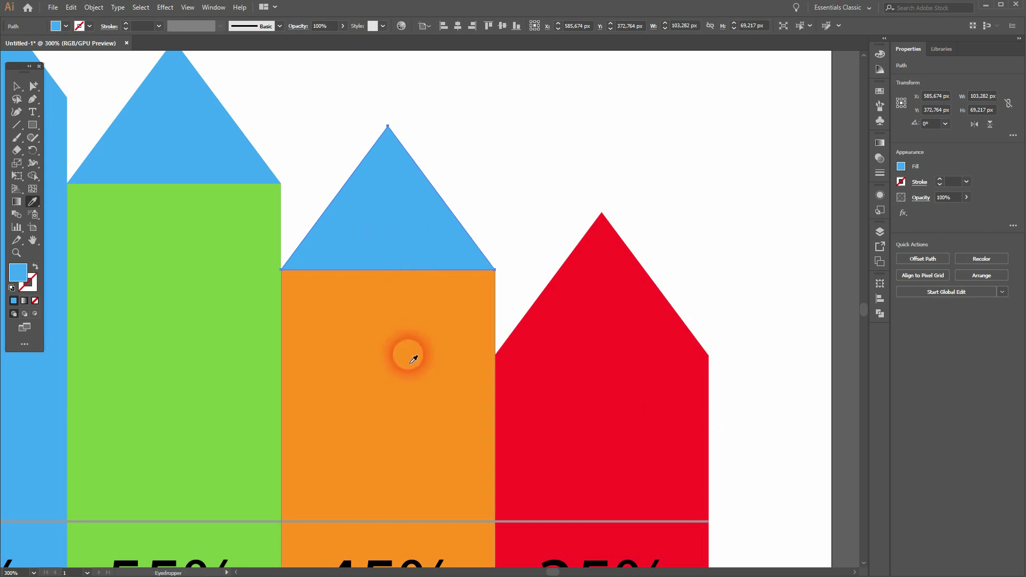
{"action": "left_click", "coordinate": [405, 330]}
{"action": "key", "text": "v"}
{"action": "left_click", "coordinate": [203, 125]}
{"action": "key", "text": "i"}
{"action": "left_click", "coordinate": [199, 252]}
{"action": "key", "text": "ctrl+0"}
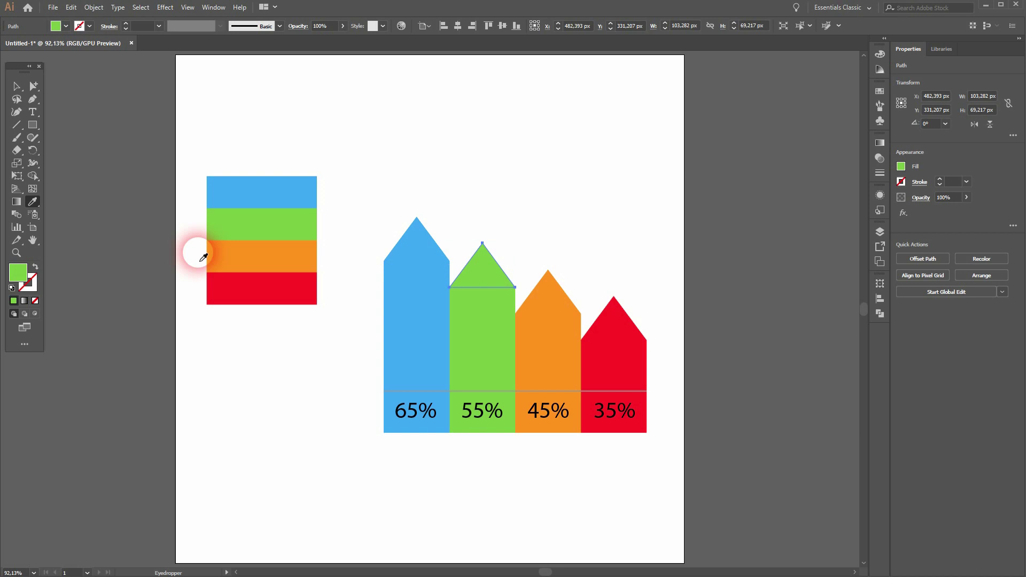
{"action": "left_click", "coordinate": [16, 87]}
{"action": "left_click", "coordinate": [252, 391]}
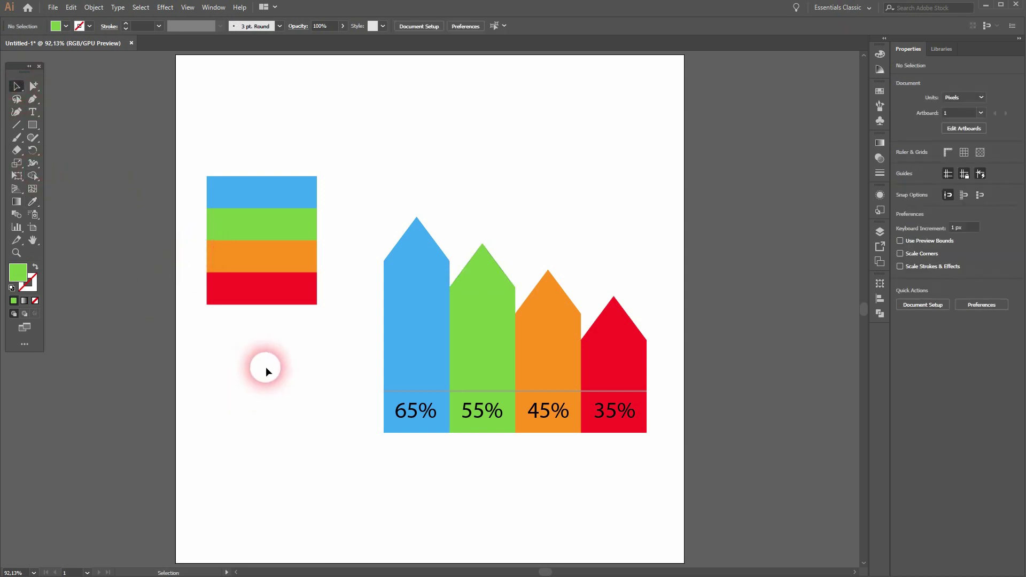
Step: Reposition the whole chart, including the blue tip, on the artboard
{"action": "left_click_drag", "start_coordinate": [364, 459], "coordinate": [701, 211]}
{"action": "left_click_drag", "start_coordinate": [419, 334], "coordinate": [393, 220]}
{"action": "left_click_drag", "start_coordinate": [378, 356], "coordinate": [653, 111]}
{"action": "left_click_drag", "start_coordinate": [394, 216], "coordinate": [525, 295]}
{"action": "left_click_drag", "start_coordinate": [338, 364], "coordinate": [447, 95]}
{"action": "left_click_drag", "start_coordinate": [473, 457], "coordinate": [866, 258]}
{"action": "left_click_drag", "start_coordinate": [419, 448], "coordinate": [810, 184]}
{"action": "left_click_drag", "start_coordinate": [718, 344], "coordinate": [581, 246]}
{"action": "left_click", "coordinate": [419, 415]}
Step: Rotate the four stacked colour bars 90° under the labels and stretch them across the chart's width
{"action": "left_click_drag", "start_coordinate": [219, 354], "coordinate": [165, 183]}
{"action": "left_click_drag", "start_coordinate": [171, 230], "coordinate": [362, 371]}
{"action": "left_click_drag", "start_coordinate": [475, 381], "coordinate": [610, 381]}
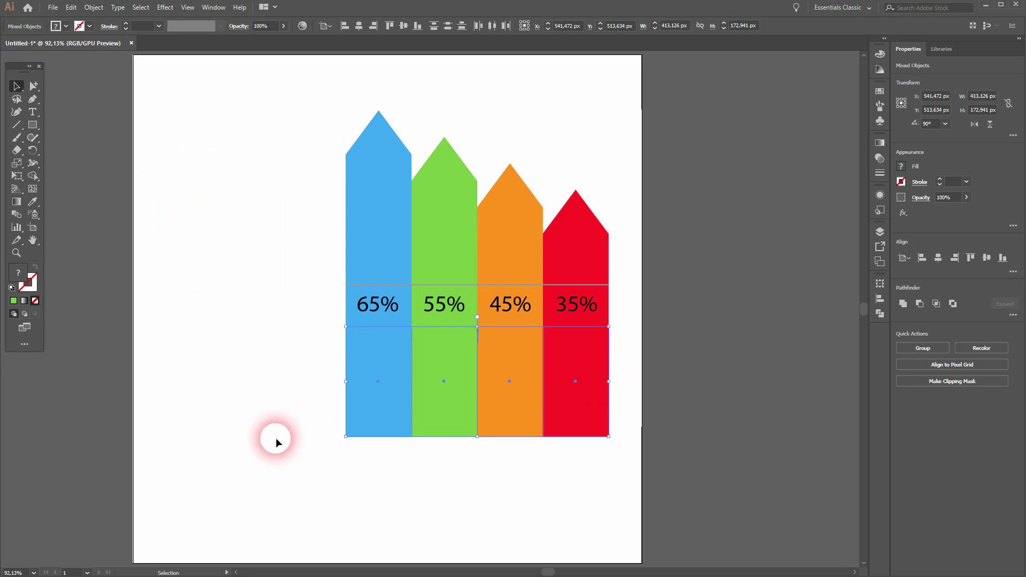
Step: Shift the whole chart slightly to the left
{"action": "left_click", "coordinate": [292, 447]}
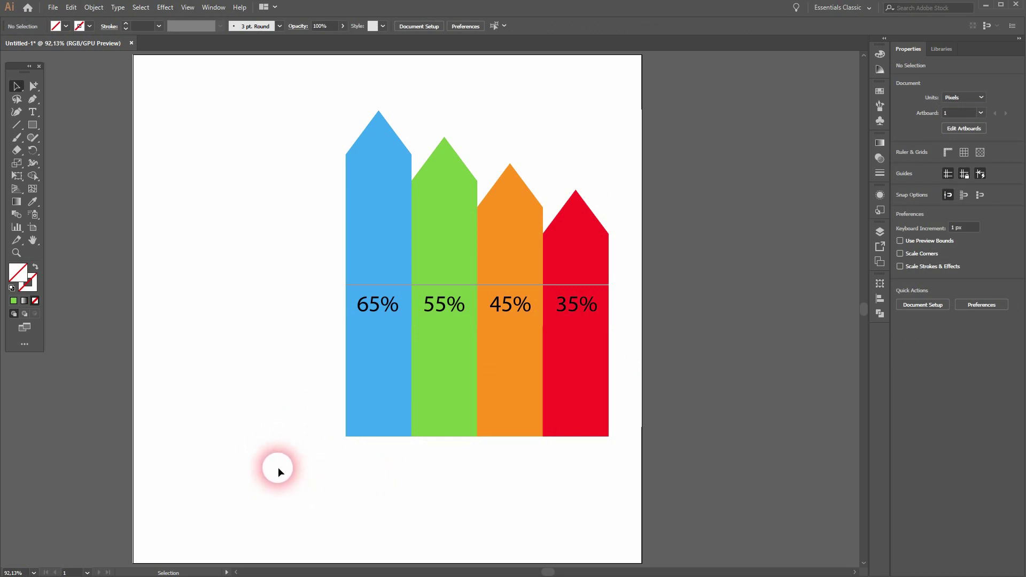
{"action": "left_click_drag", "start_coordinate": [288, 457], "coordinate": [657, 102]}
{"action": "left_click_drag", "start_coordinate": [580, 255], "coordinate": [506, 251]}
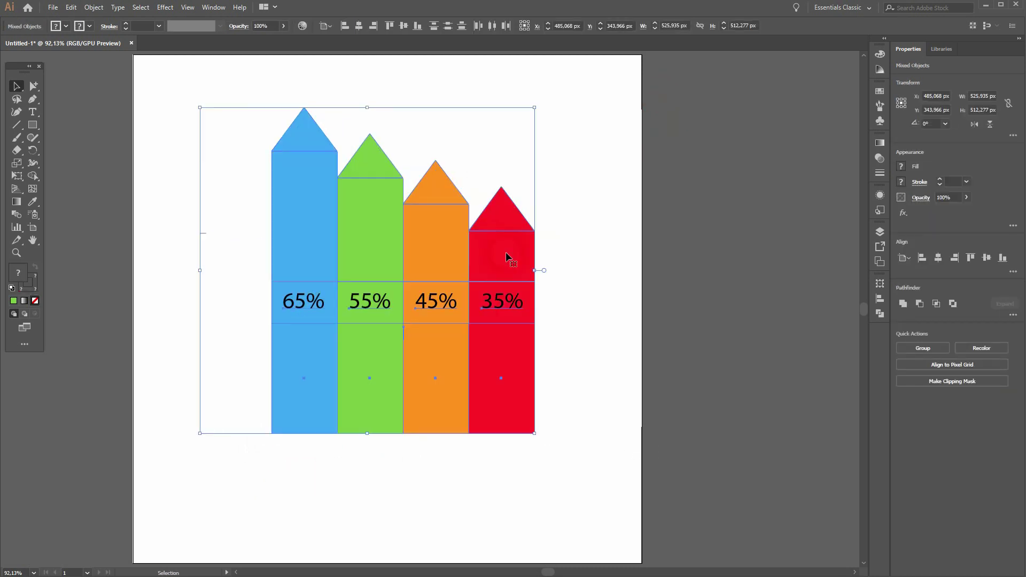
{"action": "left_click", "coordinate": [156, 293]}
Step: Fan the four lower rectangles into a widening trapezoid with Free Transform's Perspective Distort
{"action": "left_click_drag", "start_coordinate": [223, 189], "coordinate": [221, 192]}
{"action": "left_click_drag", "start_coordinate": [236, 456], "coordinate": [579, 404]}
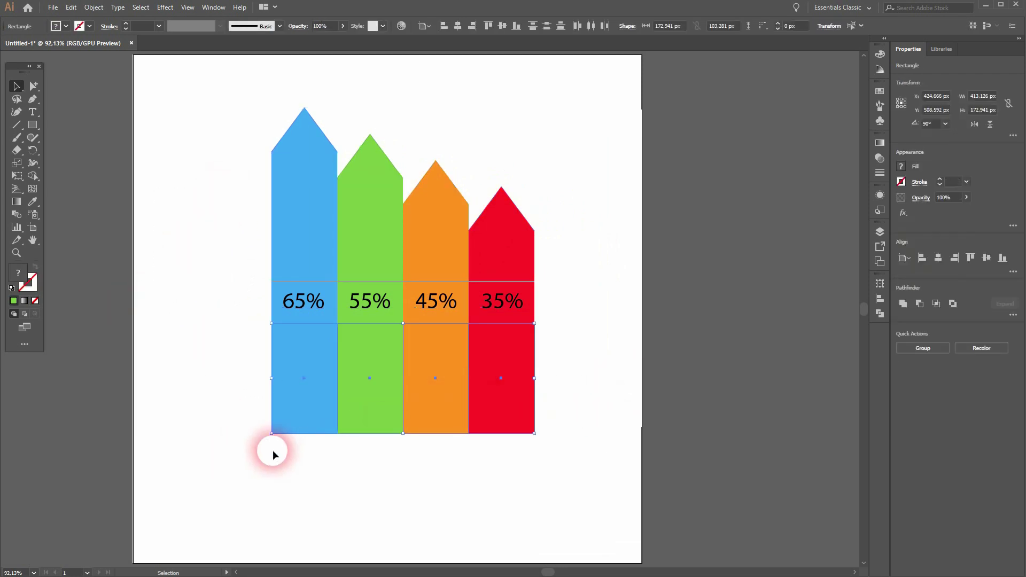
{"action": "left_click_drag", "start_coordinate": [224, 458], "coordinate": [540, 414]}
{"action": "left_click_drag", "start_coordinate": [92, 181], "coordinate": [92, 182]}
{"action": "left_click", "coordinate": [23, 182]}
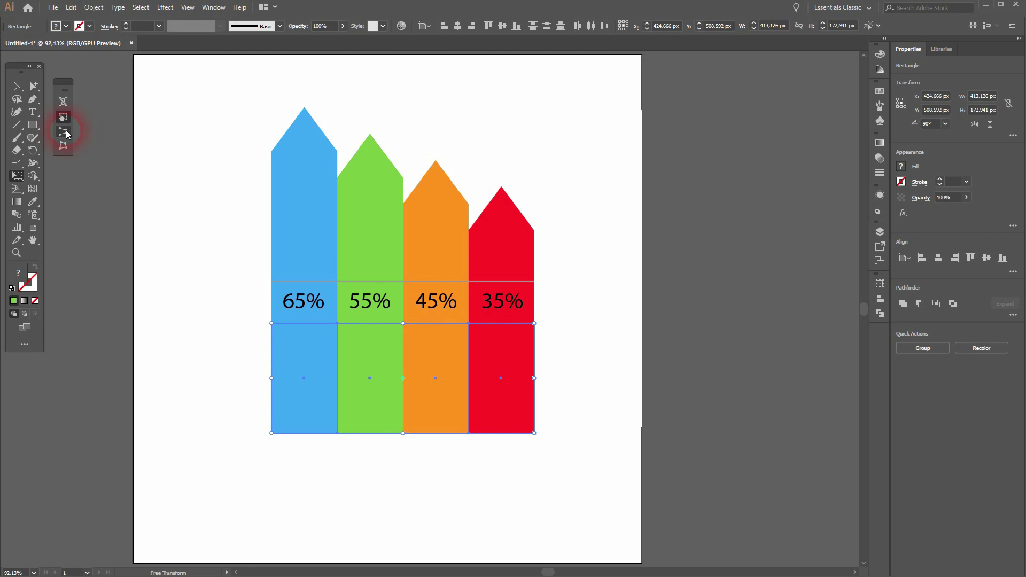
{"action": "left_click", "coordinate": [64, 132]}
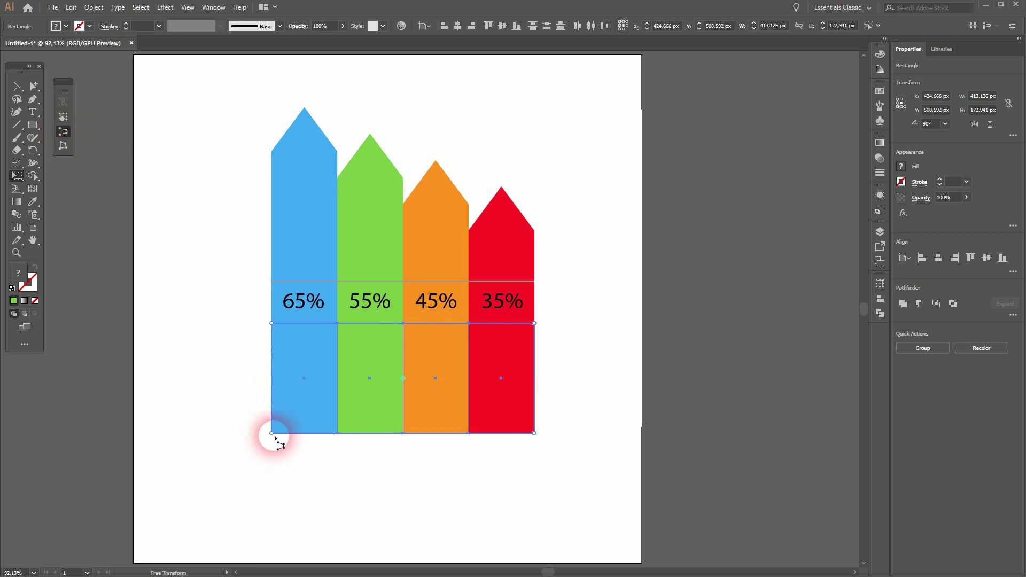
{"action": "left_click_drag", "start_coordinate": [273, 436], "coordinate": [200, 434]}
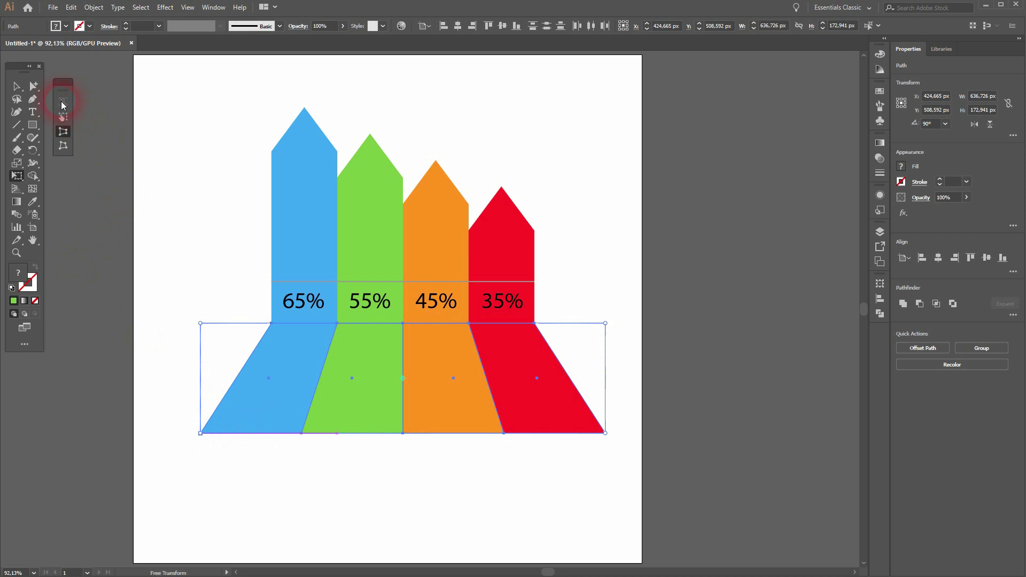
{"action": "left_click", "coordinate": [16, 86]}
{"action": "left_click", "coordinate": [408, 506]}
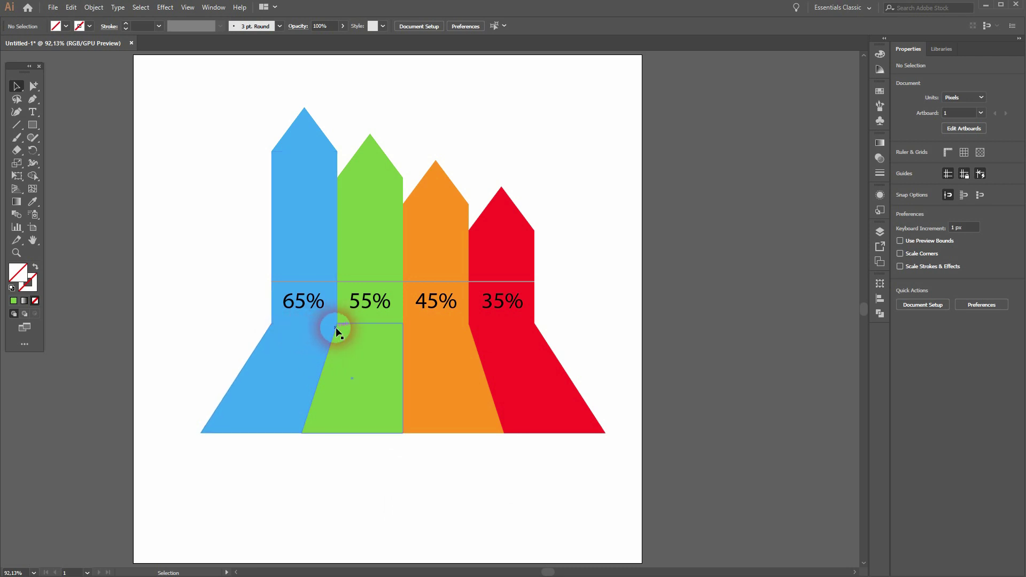
Step: Add a second white-to-black gradient fill to the blue base trapezoid
{"action": "left_click", "coordinate": [285, 398]}
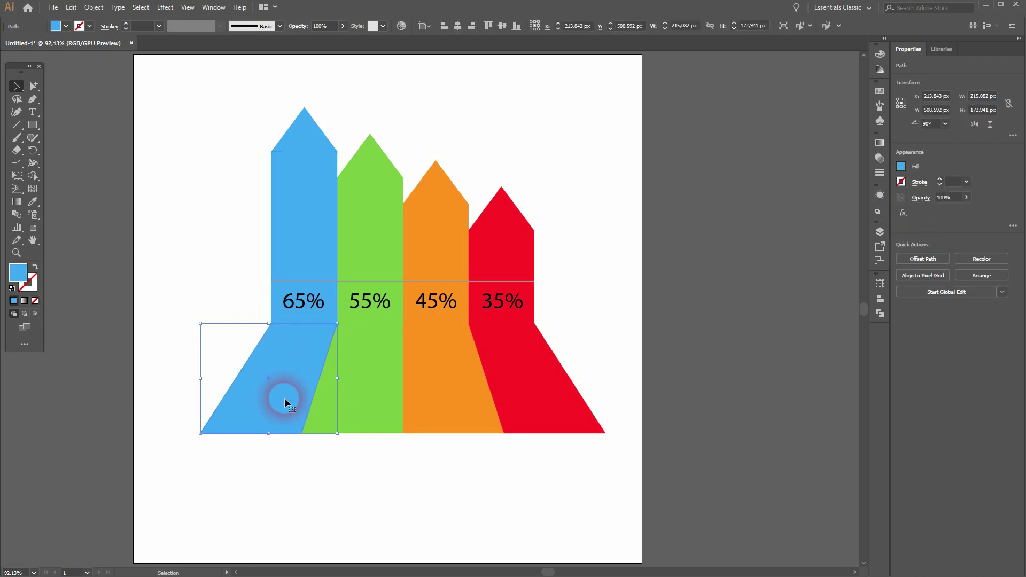
{"action": "left_click", "coordinate": [880, 195]}
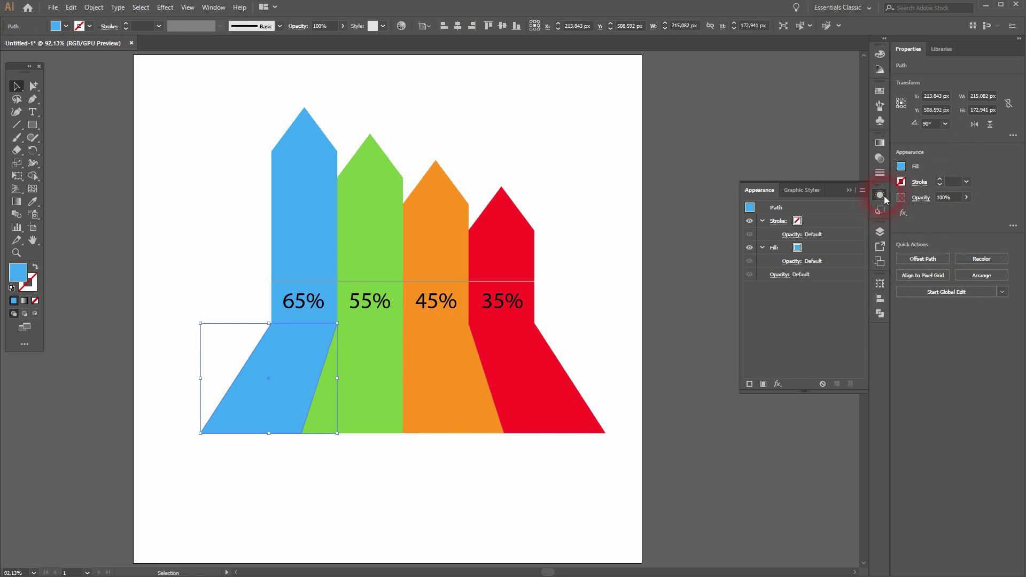
{"action": "left_click", "coordinate": [214, 8]}
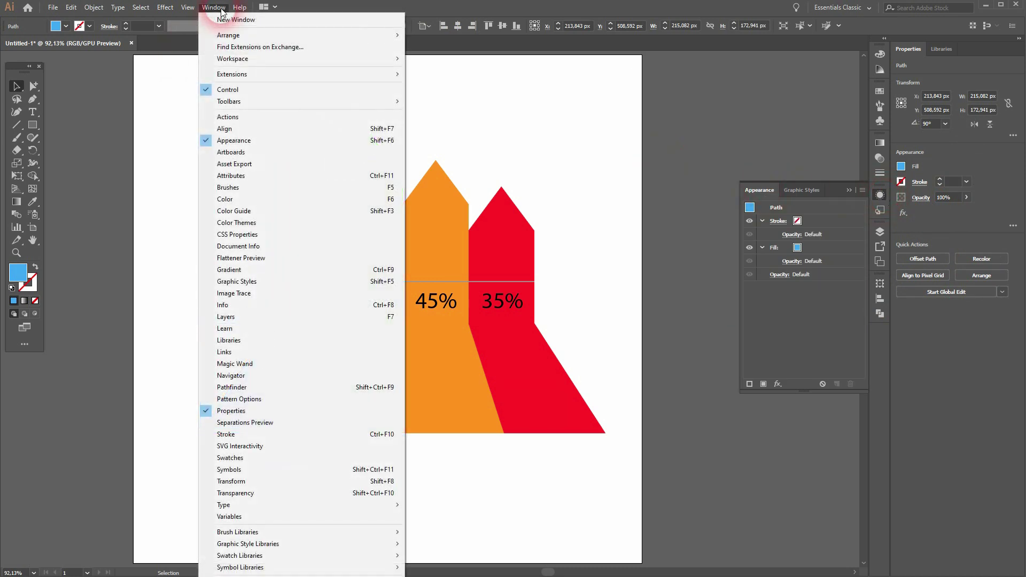
{"action": "left_click", "coordinate": [845, 326]}
{"action": "left_click", "coordinate": [763, 385]}
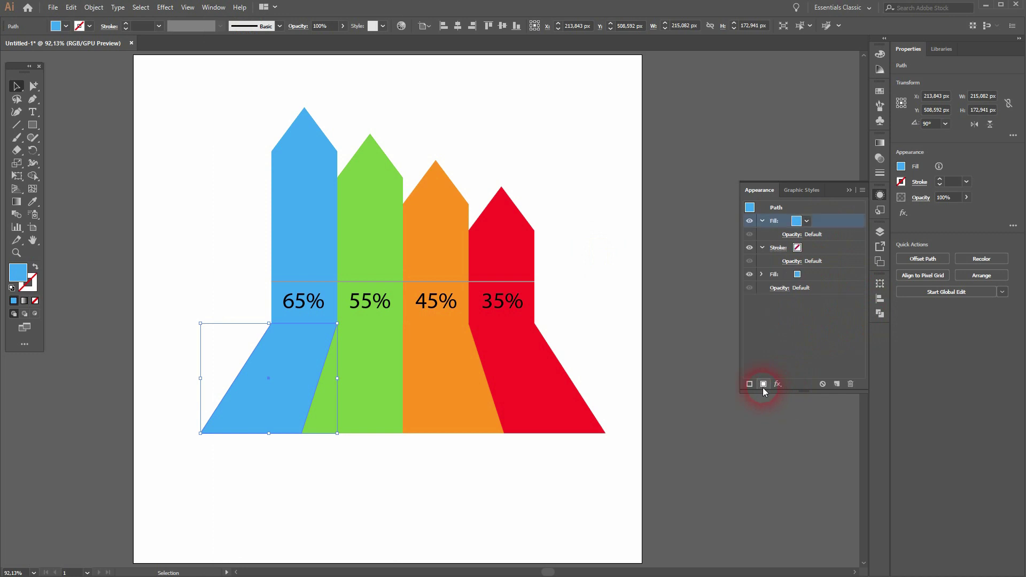
{"action": "left_click", "coordinate": [807, 221]}
{"action": "left_click", "coordinate": [808, 222]}
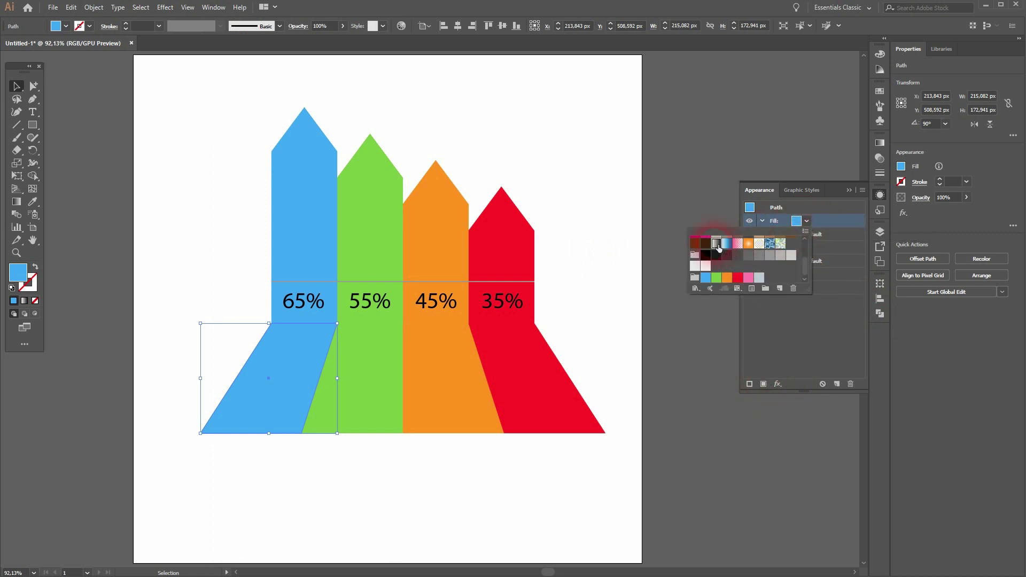
{"action": "left_click", "coordinate": [717, 244]}
{"action": "left_click", "coordinate": [812, 336]}
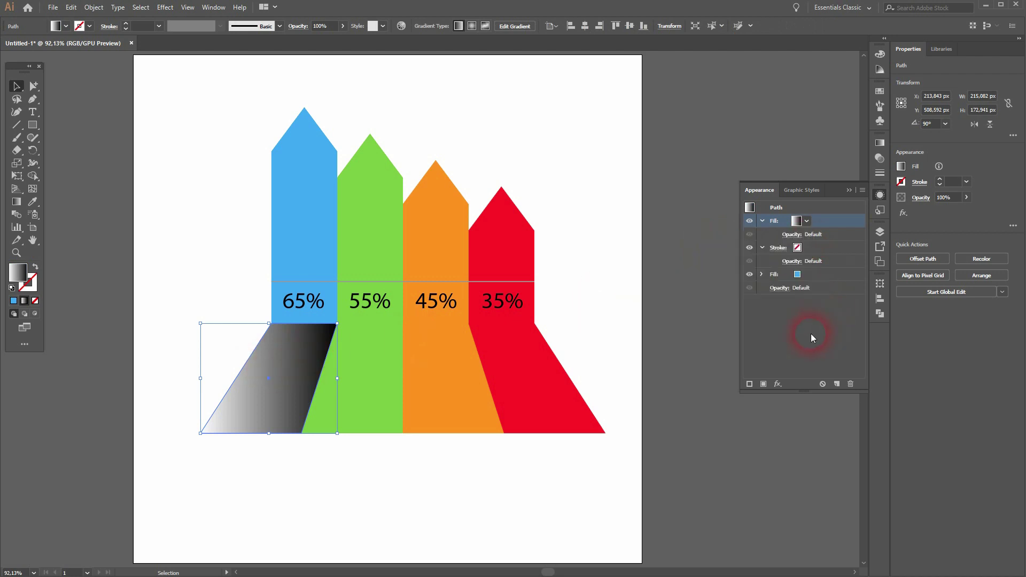
Step: Add the same white-to-black gradient fill to the green and orange trapezoids
{"action": "left_click", "coordinate": [372, 376]}
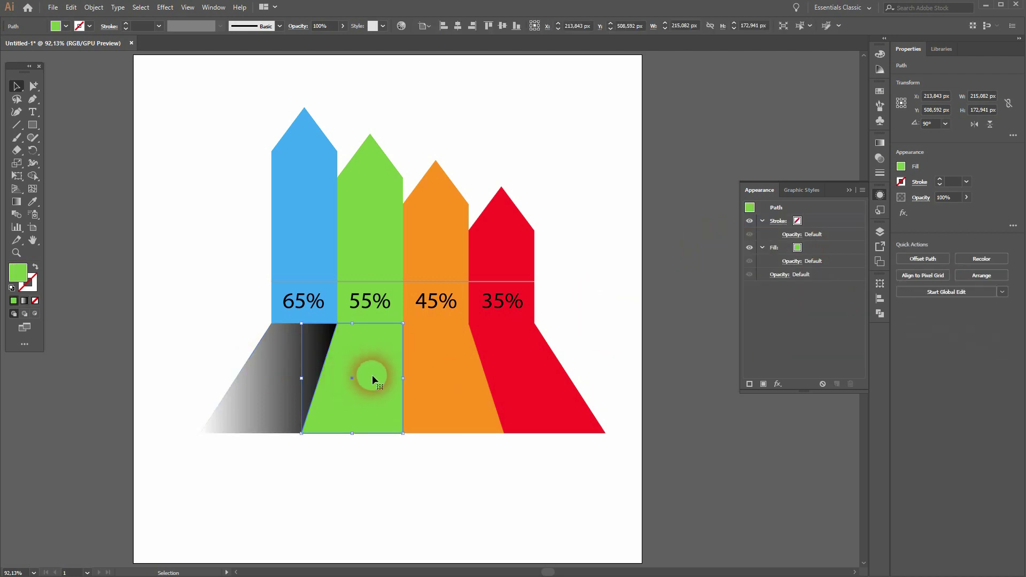
{"action": "left_click", "coordinate": [764, 384]}
{"action": "left_click", "coordinate": [807, 220]}
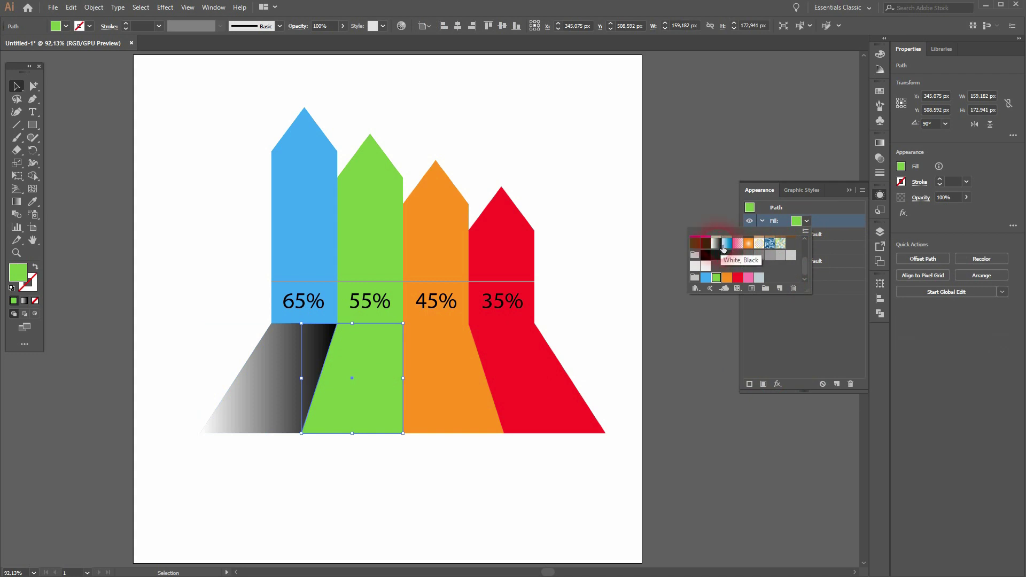
{"action": "left_click", "coordinate": [716, 243]}
{"action": "left_click", "coordinate": [442, 394]}
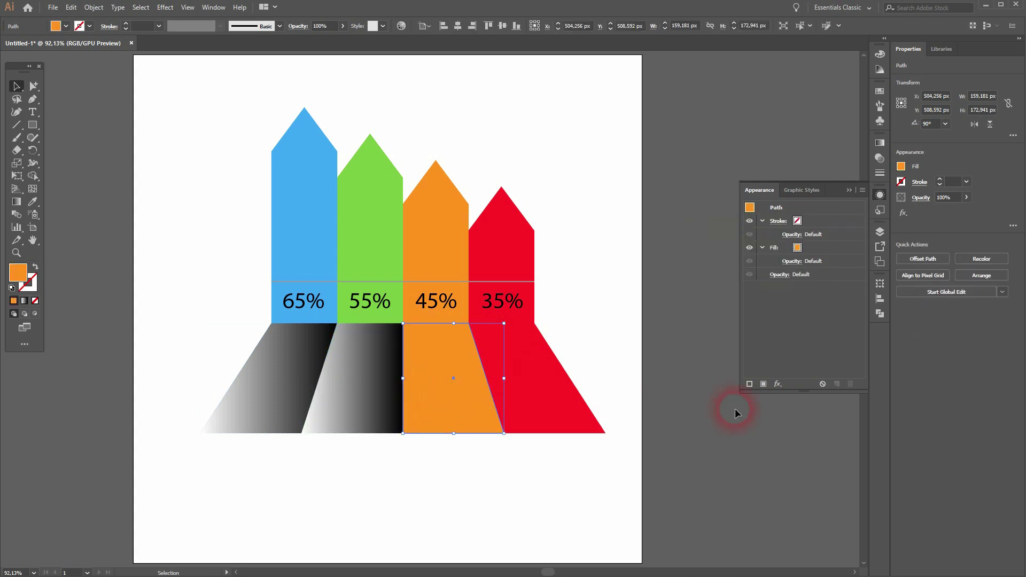
{"action": "left_click", "coordinate": [763, 384]}
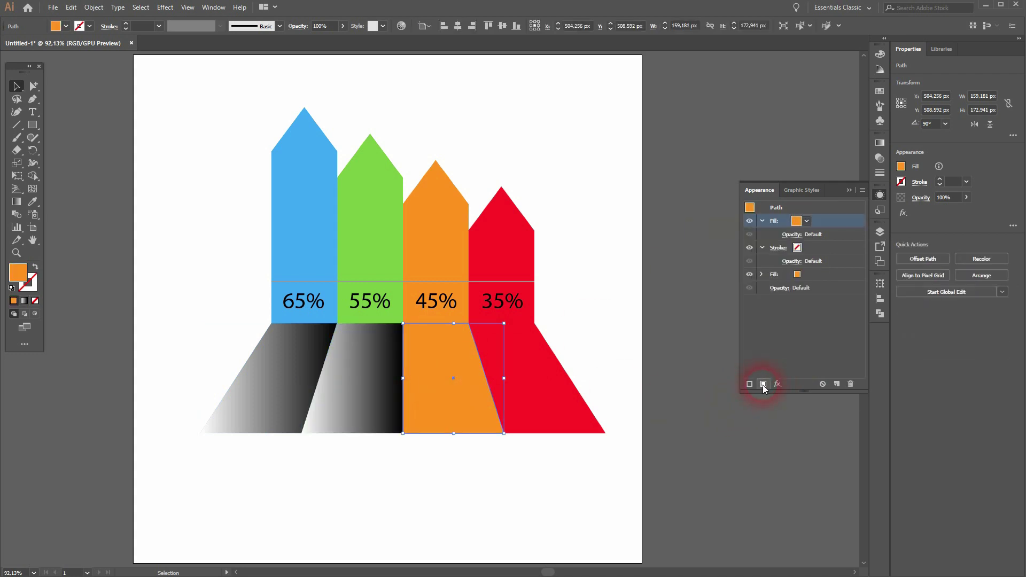
{"action": "left_click", "coordinate": [806, 221]}
{"action": "left_click", "coordinate": [724, 246]}
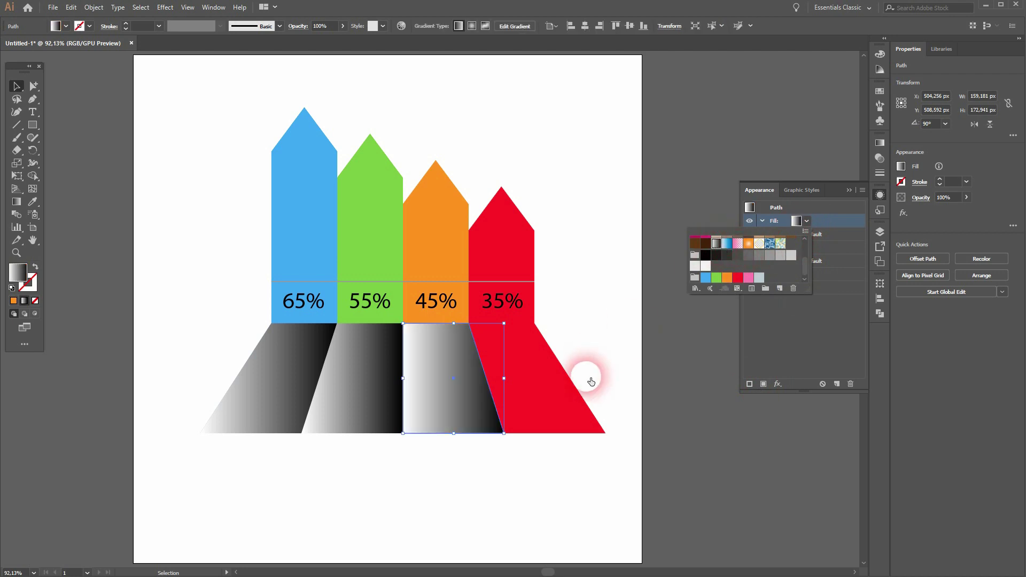
Step: Give the red base trapezoid the white-to-black gradient fill as well
{"action": "left_click", "coordinate": [559, 415]}
{"action": "left_click", "coordinate": [763, 383]}
{"action": "left_click", "coordinate": [807, 221]}
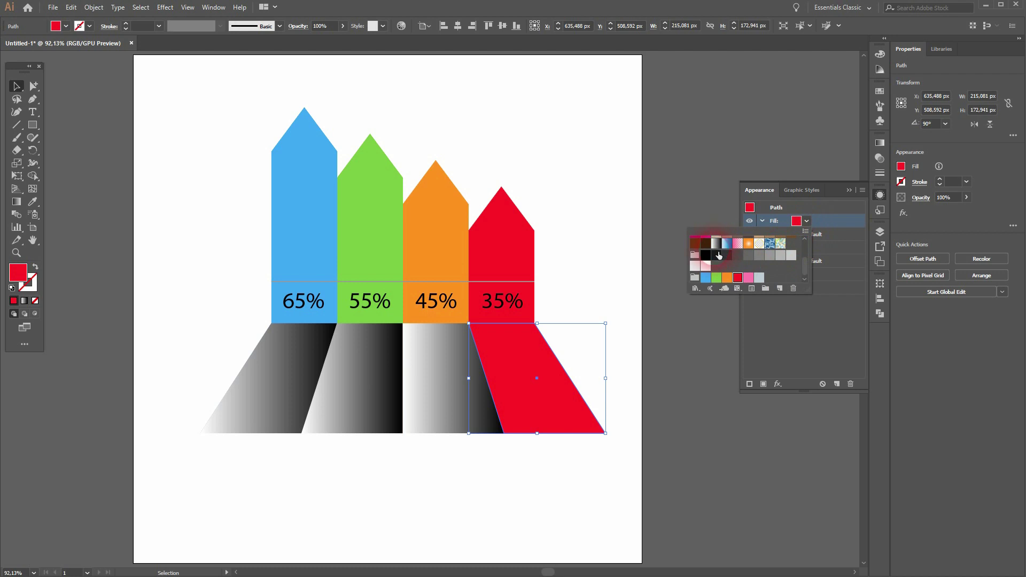
{"action": "left_click", "coordinate": [716, 244]}
{"action": "left_click", "coordinate": [848, 189]}
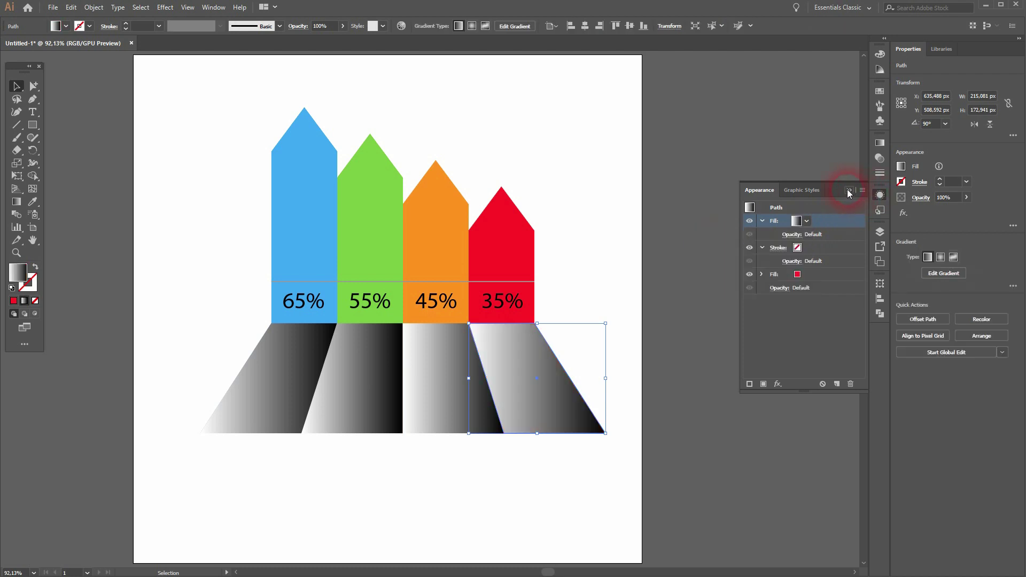
{"action": "left_click", "coordinate": [847, 189]}
Step: Set the four trapezoids' white gradient stop to 0% opacity and its midpoint to 66.76%
{"action": "left_click", "coordinate": [880, 143]}
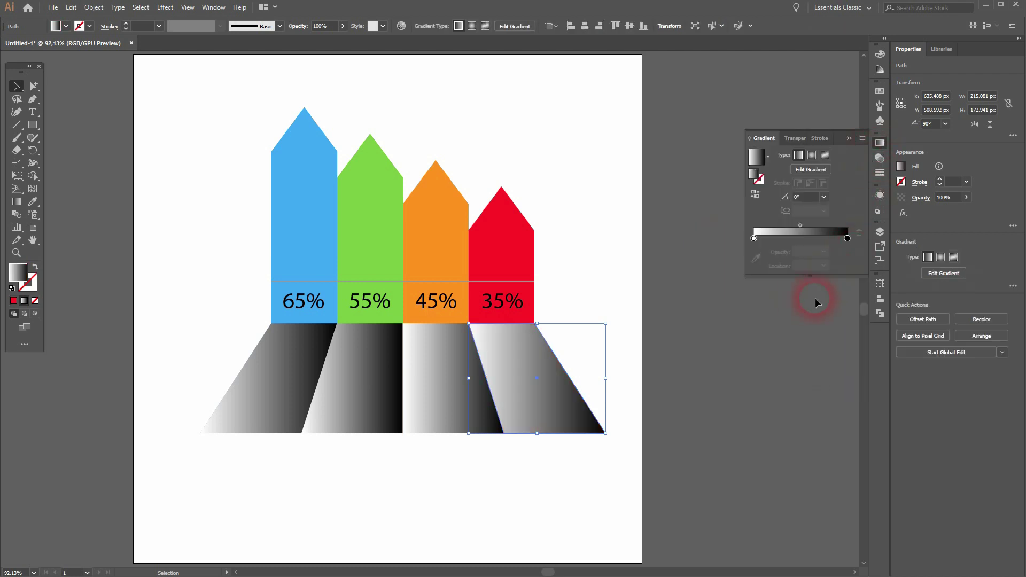
{"action": "left_click_drag", "start_coordinate": [178, 448], "coordinate": [627, 359]}
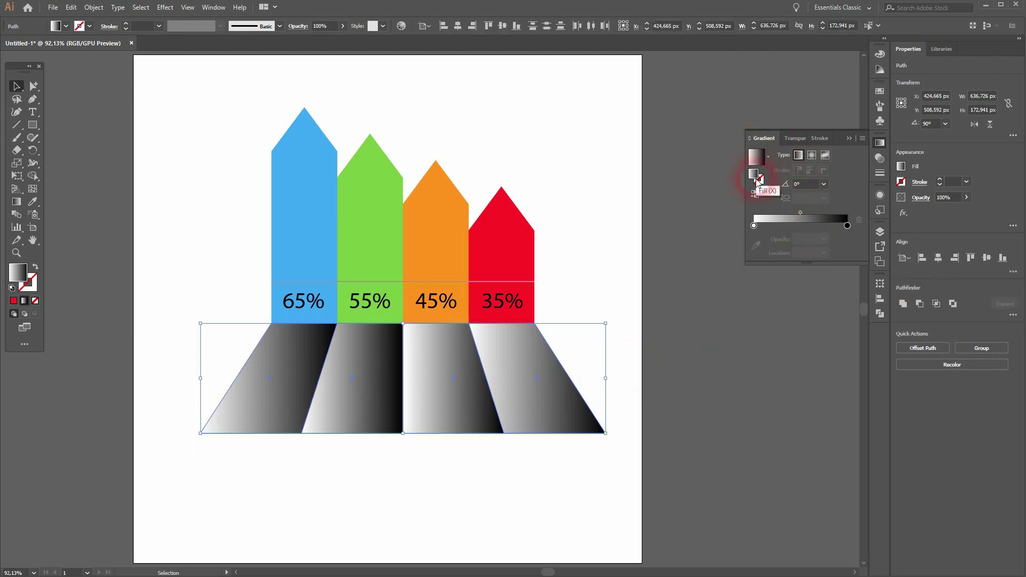
{"action": "left_click", "coordinate": [755, 227]}
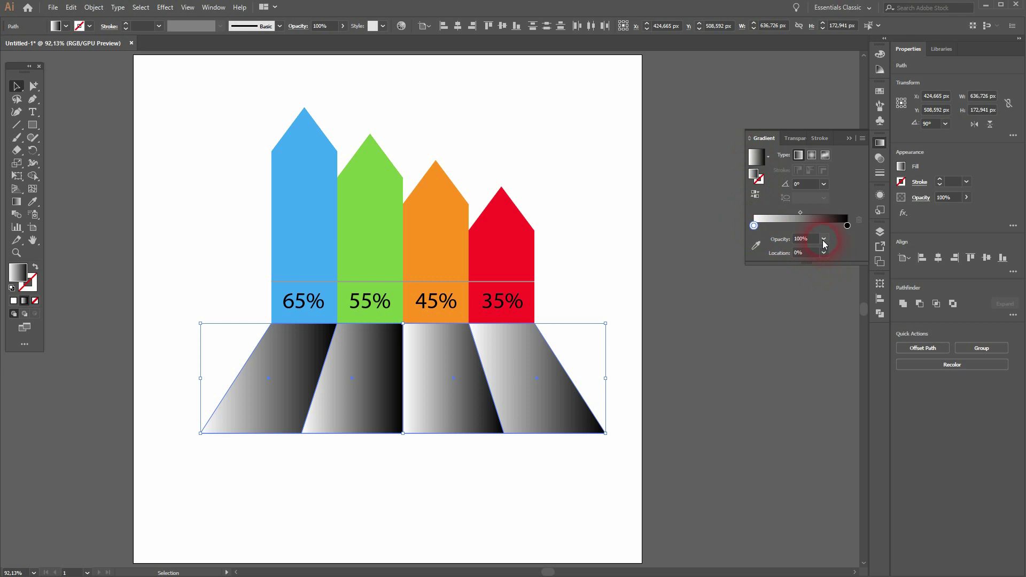
{"action": "left_click", "coordinate": [824, 240]}
{"action": "left_click", "coordinate": [840, 253]}
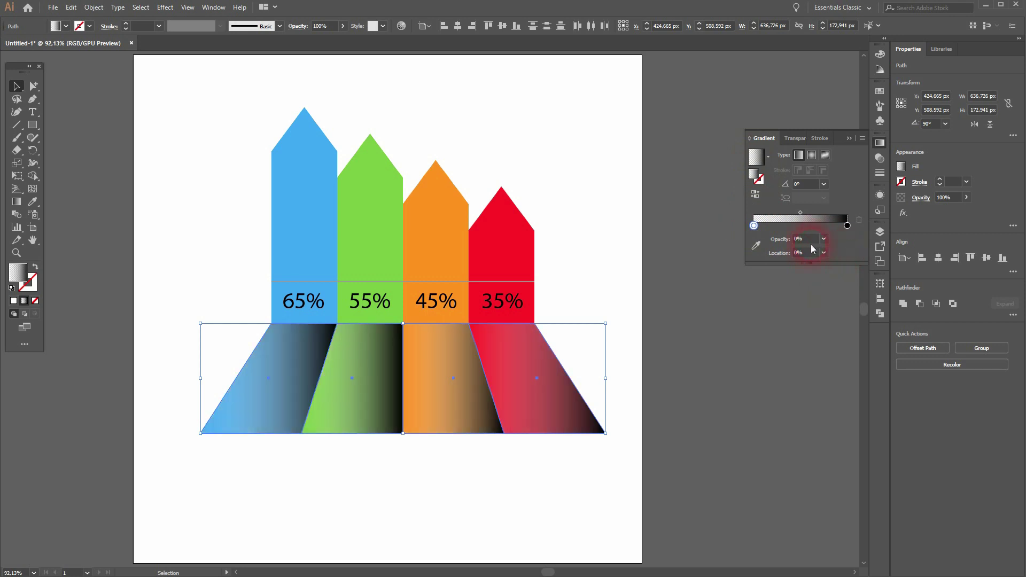
{"action": "left_click_drag", "start_coordinate": [800, 212], "coordinate": [816, 213]}
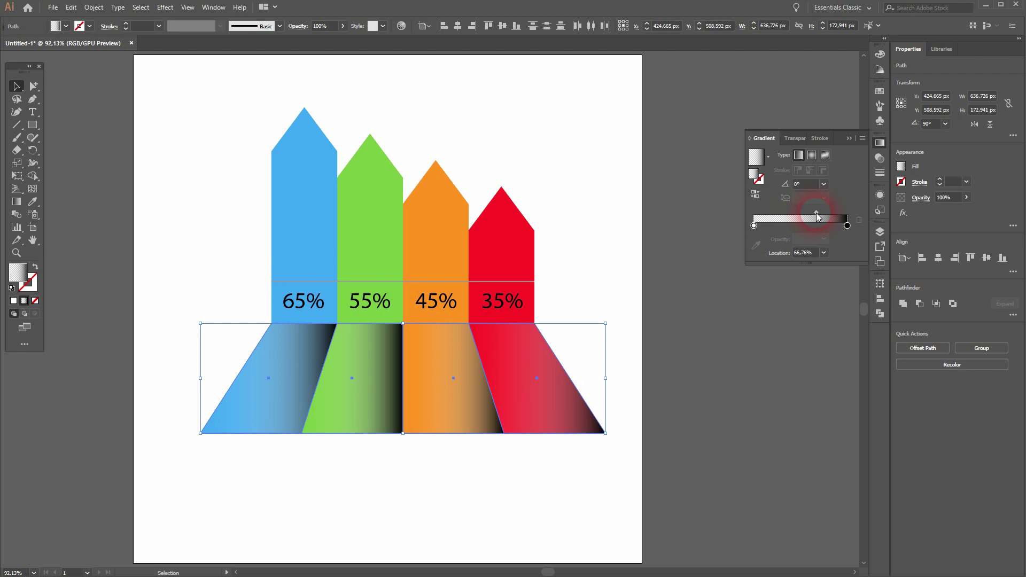
Step: Redraw the red, orange, green and blue trapezoid gradients vertically with the Gradient tool
{"action": "left_click", "coordinate": [15, 204]}
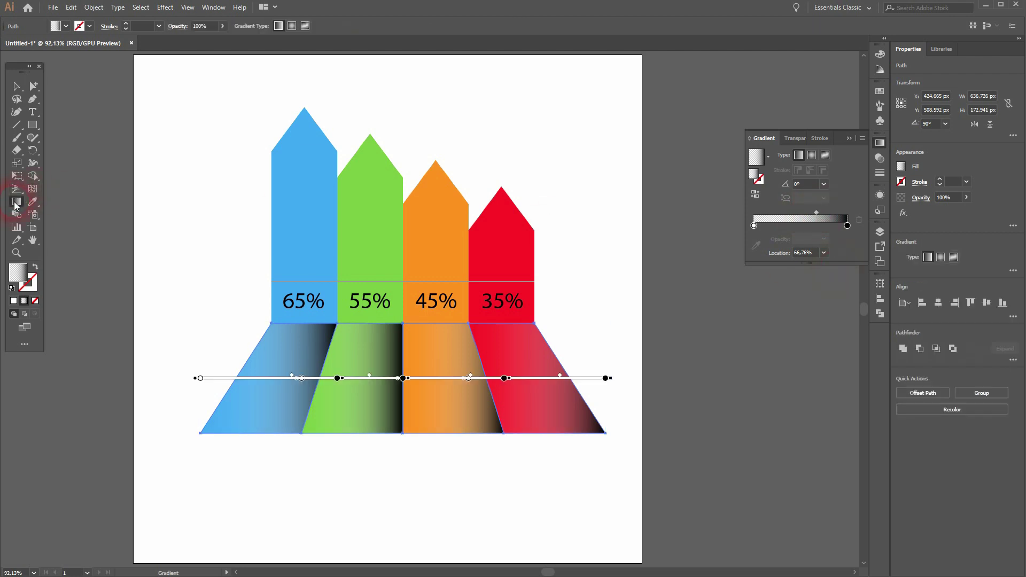
{"action": "mouse_move", "coordinate": [619, 384]}
{"action": "left_mouse_down"}
{"action": "mouse_move", "coordinate": [568, 280]}
{"action": "mouse_move", "coordinate": [470, 231]}
{"action": "mouse_move", "coordinate": [536, 235]}
{"action": "left_mouse_up"}
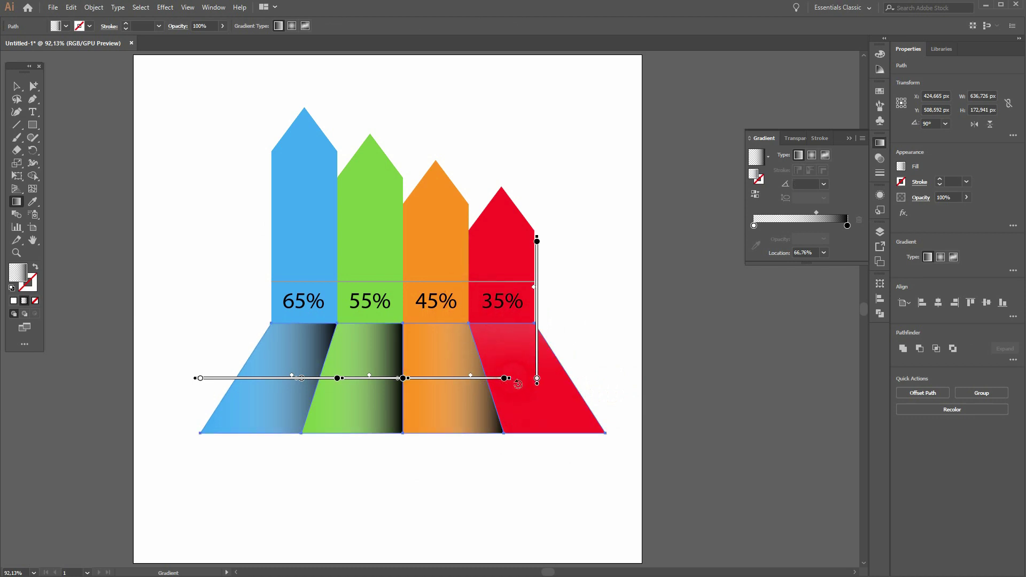
{"action": "left_click_drag", "start_coordinate": [454, 378], "coordinate": [454, 277]}
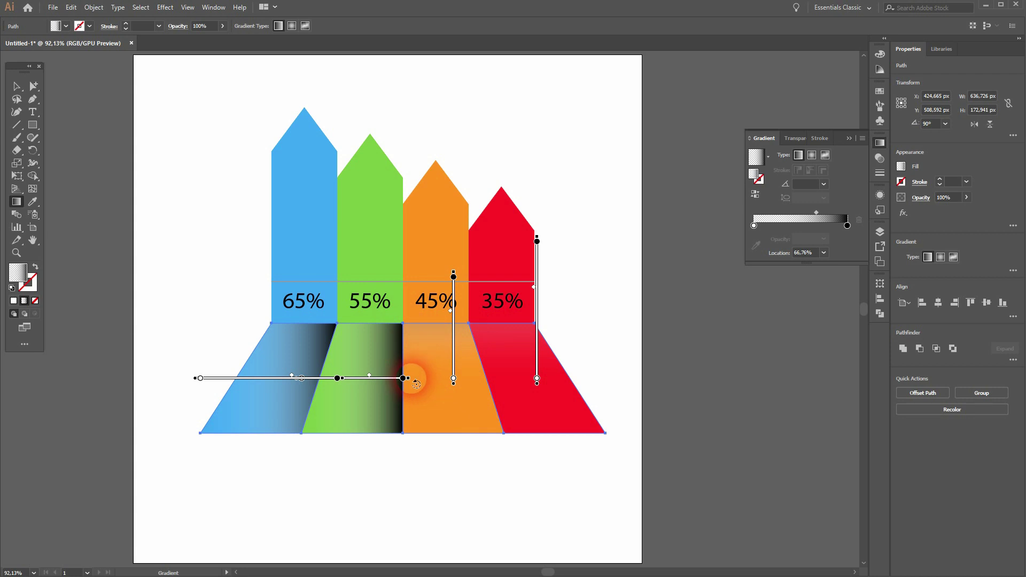
{"action": "left_click_drag", "start_coordinate": [352, 379], "coordinate": [352, 276]}
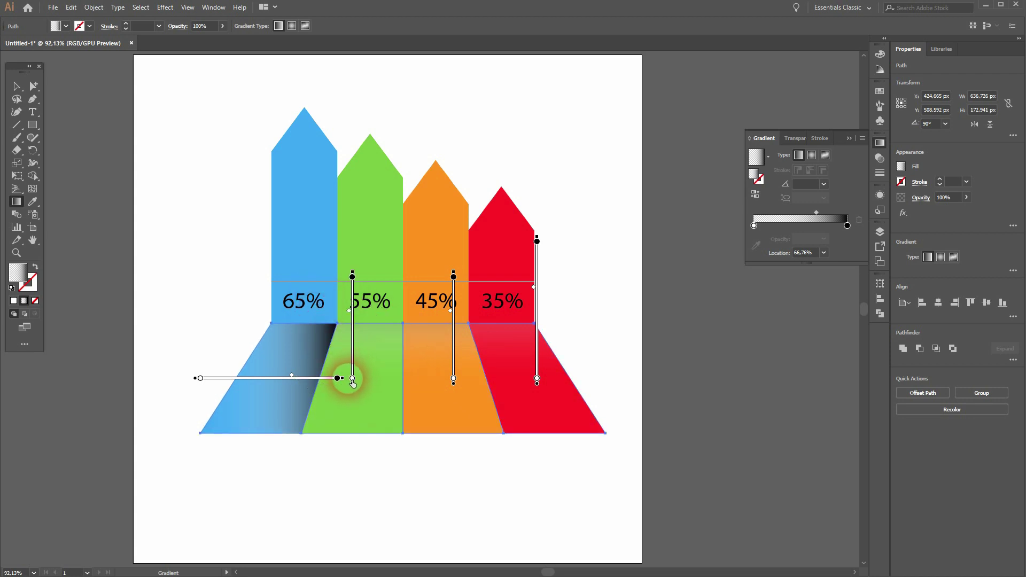
{"action": "mouse_move", "coordinate": [199, 378]}
{"action": "left_mouse_down"}
{"action": "mouse_move", "coordinate": [263, 290]}
{"action": "mouse_move", "coordinate": [218, 291]}
{"action": "mouse_move", "coordinate": [298, 307]}
{"action": "left_mouse_up"}
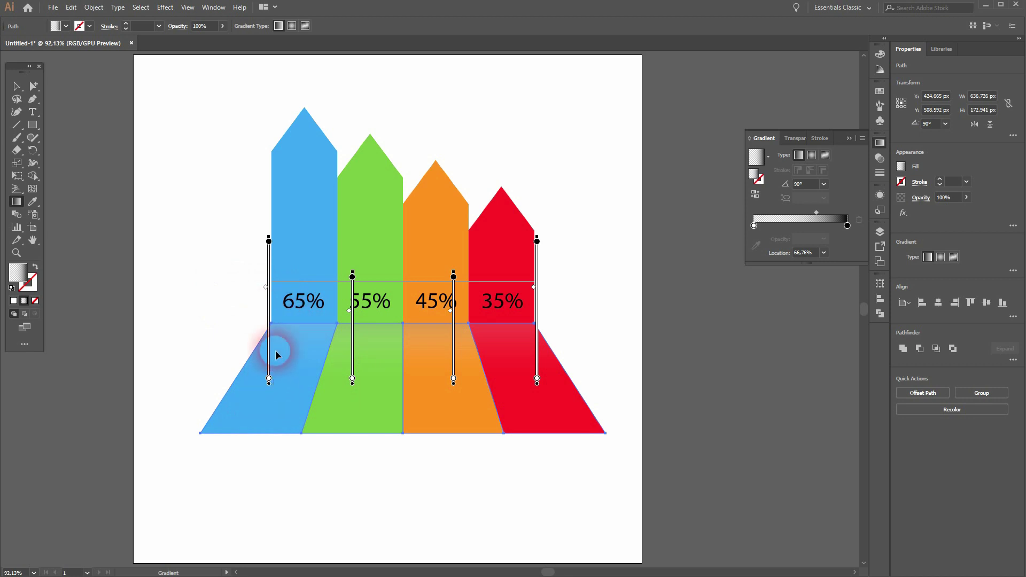
Step: Adjust each gradient's position and length, removing the red gradient's stray stop, so bases darken beneath labels
{"action": "left_click_drag", "start_coordinate": [269, 241], "coordinate": [269, 280]}
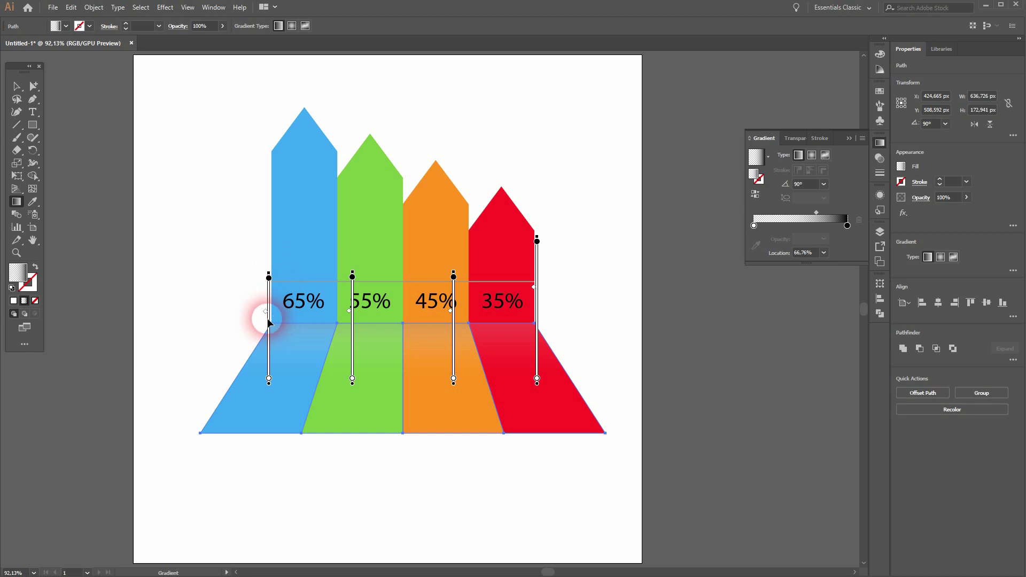
{"action": "left_click_drag", "start_coordinate": [267, 315], "coordinate": [292, 350]}
{"action": "left_click_drag", "start_coordinate": [353, 337], "coordinate": [353, 367]}
{"action": "left_click_drag", "start_coordinate": [455, 341], "coordinate": [447, 368]}
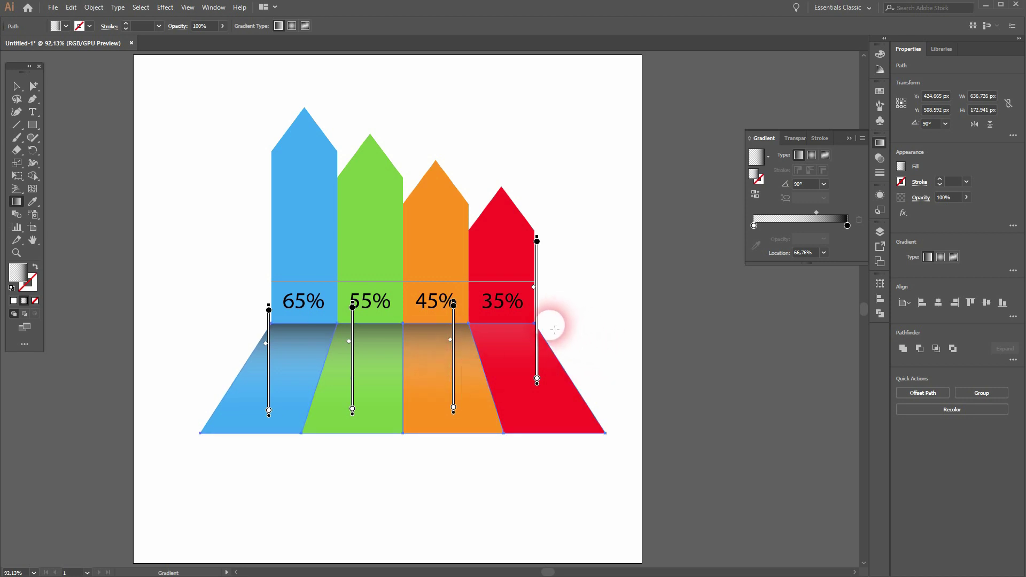
{"action": "left_click", "coordinate": [536, 324]}
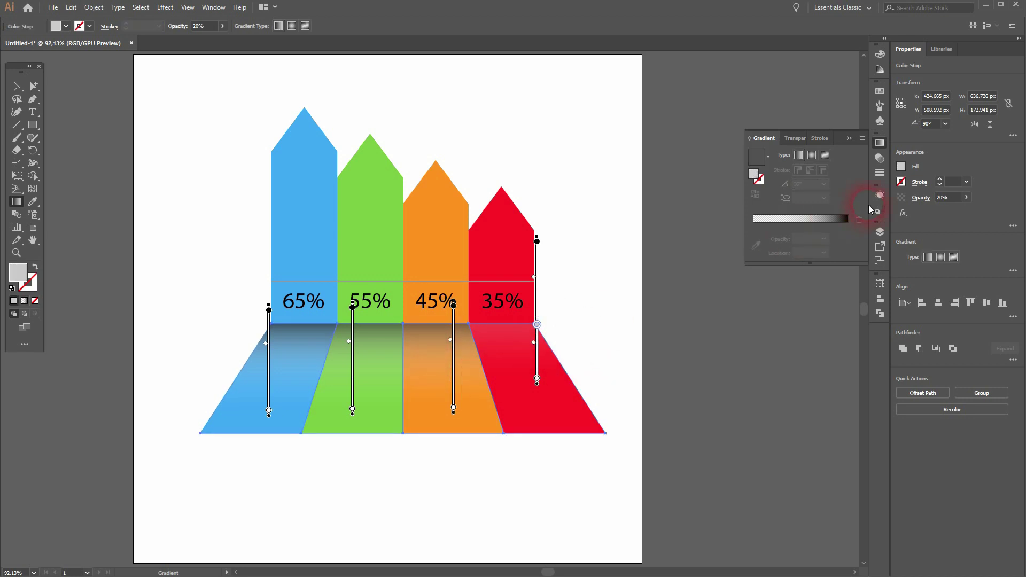
{"action": "mouse_move", "coordinate": [538, 320]}
{"action": "left_mouse_down"}
{"action": "mouse_move", "coordinate": [568, 330]}
{"action": "mouse_move", "coordinate": [535, 337]}
{"action": "mouse_move", "coordinate": [530, 406]}
{"action": "mouse_move", "coordinate": [539, 370]}
{"action": "left_mouse_up"}
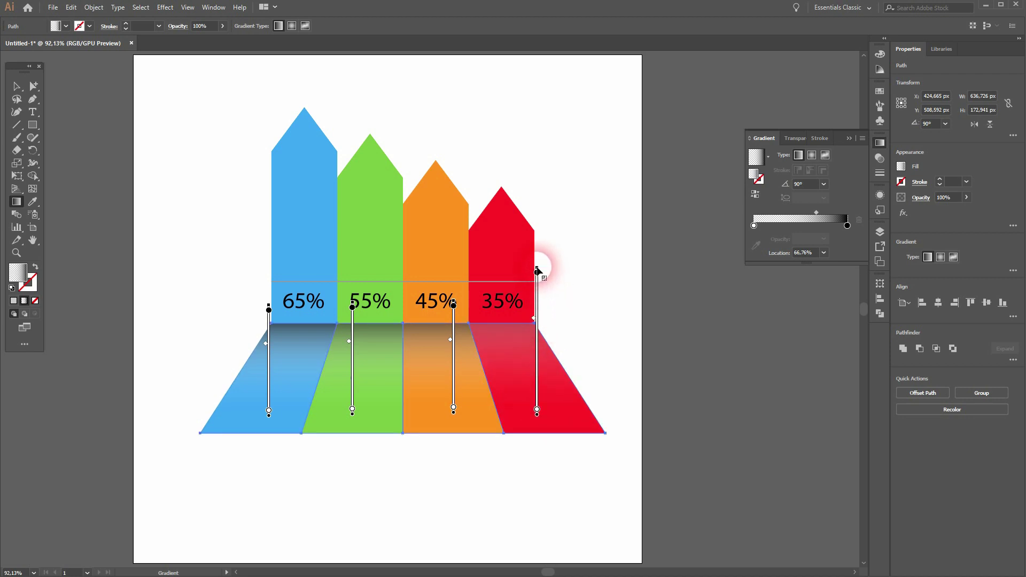
{"action": "left_click_drag", "start_coordinate": [537, 271], "coordinate": [539, 302]}
{"action": "left_click", "coordinate": [819, 215]}
{"action": "left_click", "coordinate": [850, 139]}
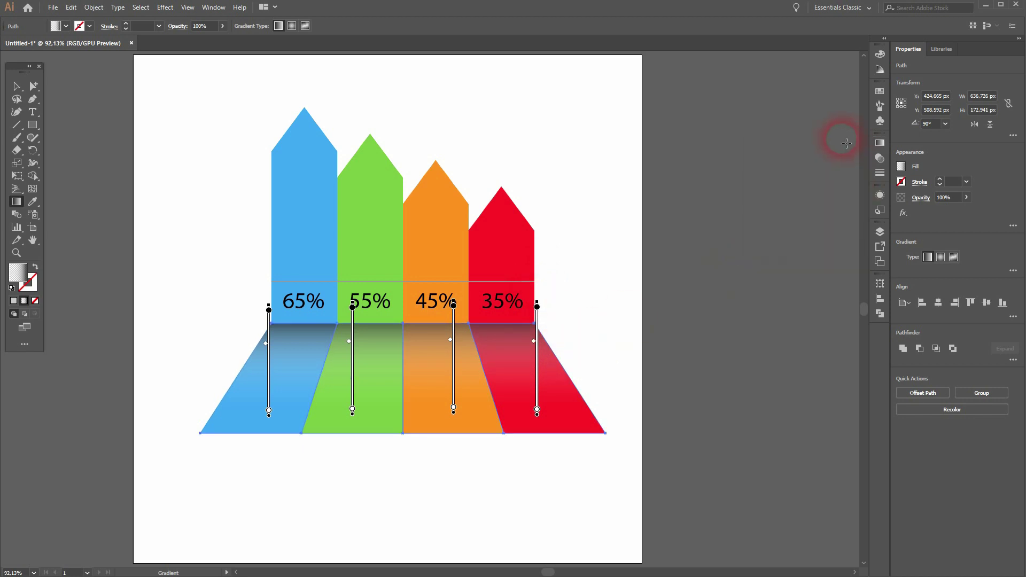
{"action": "left_click", "coordinate": [17, 86]}
{"action": "left_click", "coordinate": [265, 482]}
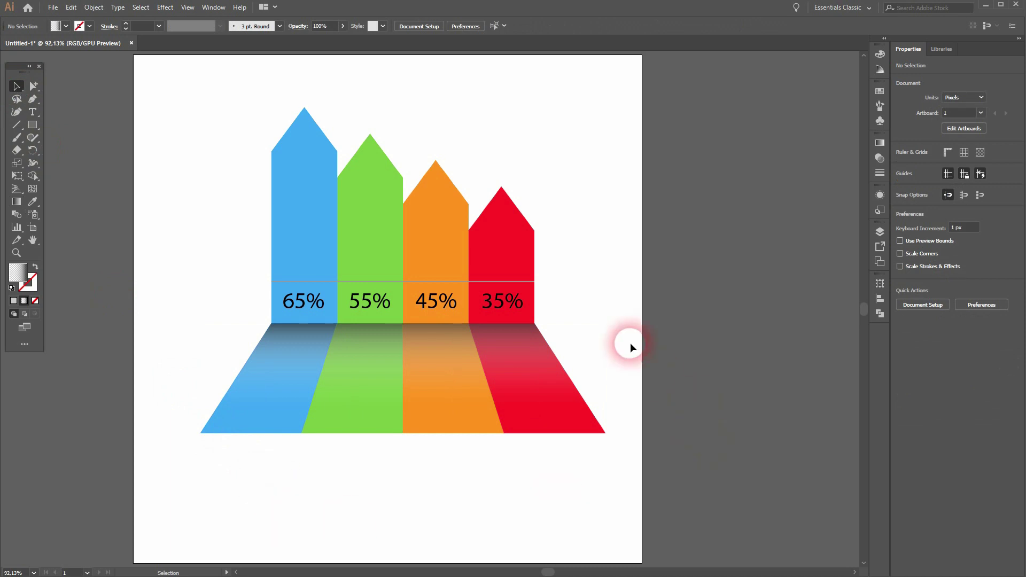
Step: Apply the dark blue swatch to the divider line's stroke
{"action": "left_click", "coordinate": [449, 281]}
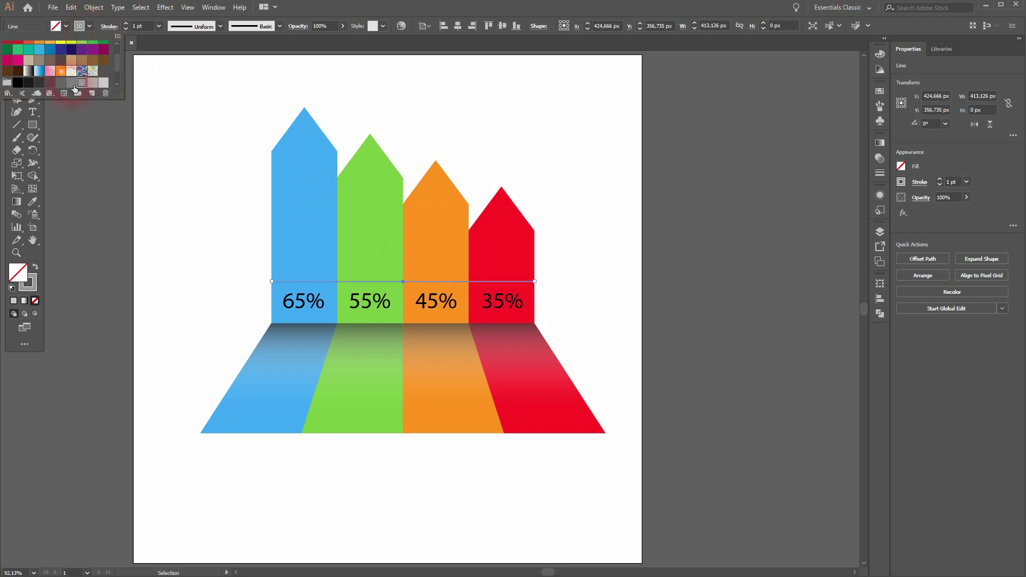
{"action": "scroll", "coordinate": [56, 75], "scroll_direction": "up", "scroll_amount": 3}
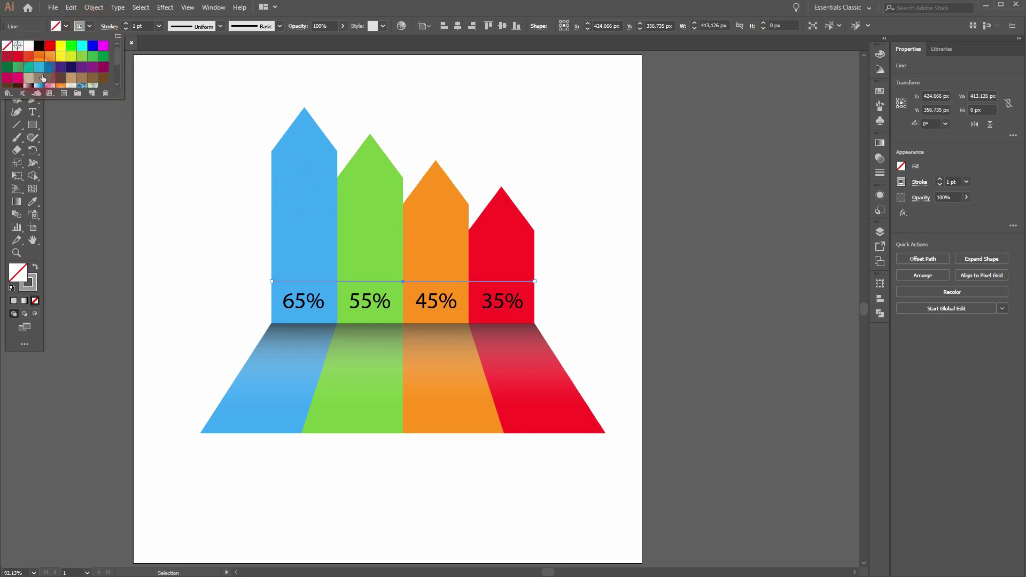
{"action": "left_click", "coordinate": [53, 68]}
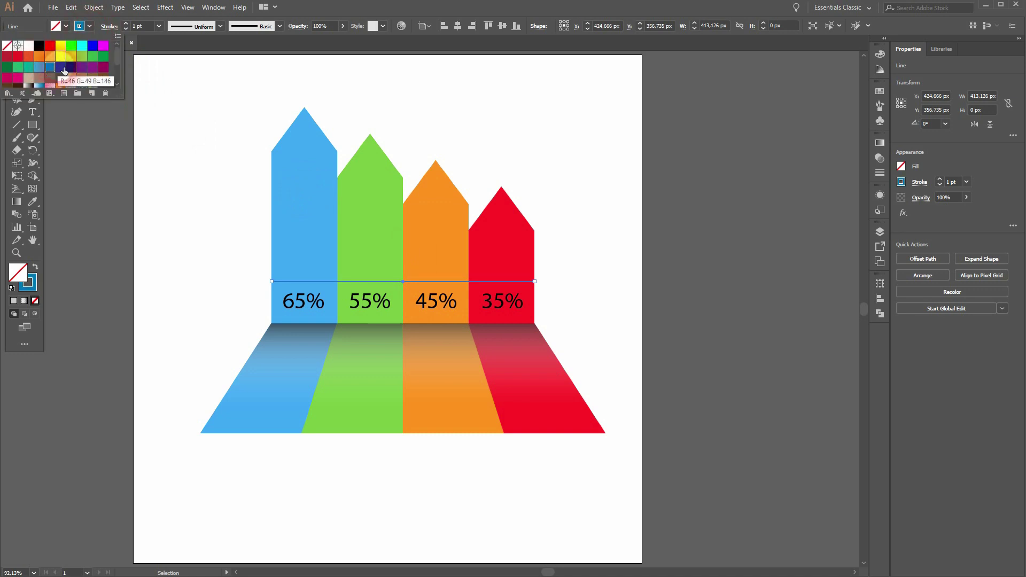
{"action": "left_click", "coordinate": [64, 71]}
{"action": "left_click", "coordinate": [146, 217]}
{"action": "left_click", "coordinate": [195, 256]}
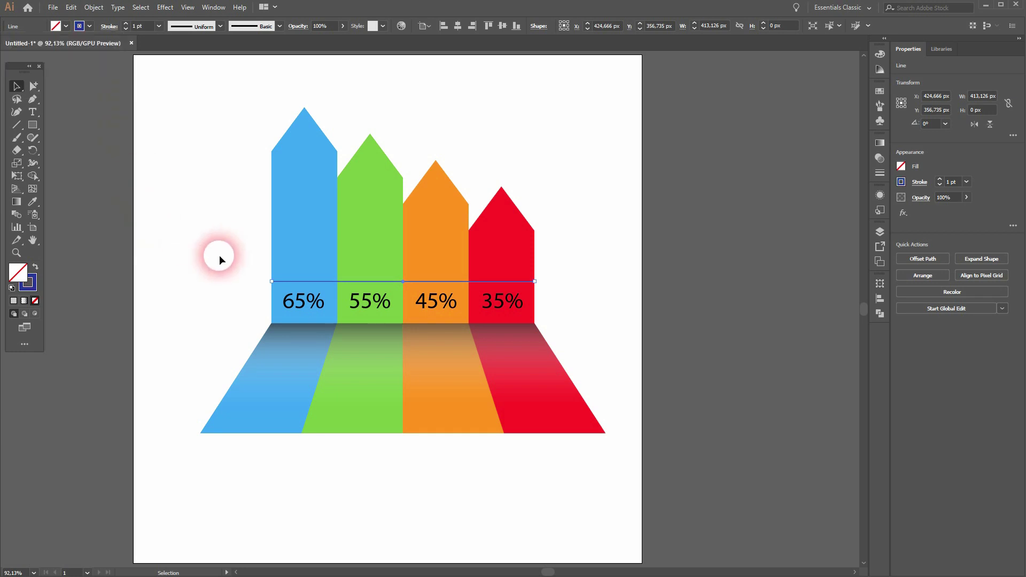